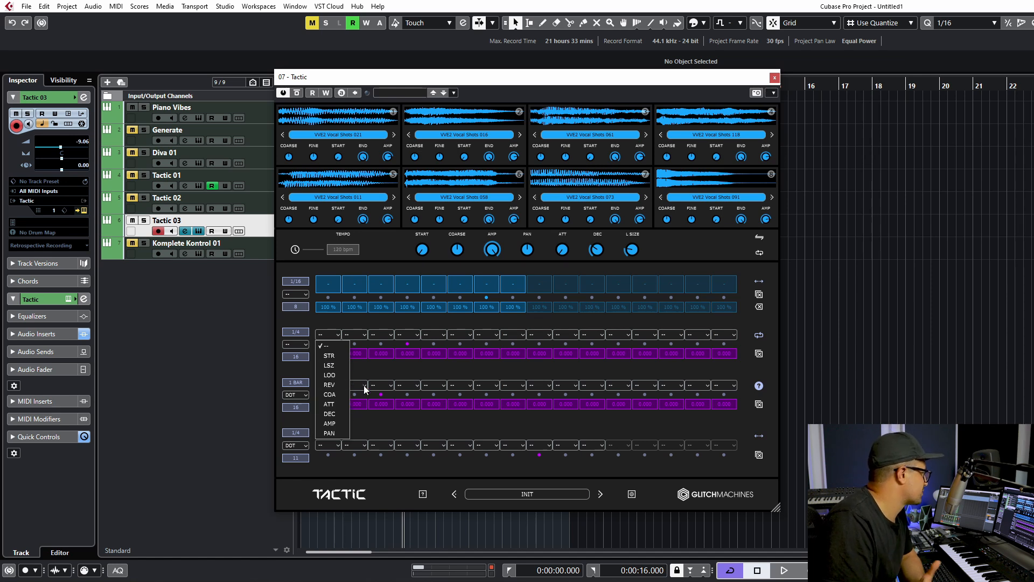
- Mute the Tactic 03 track and close its Tactic plugin window
{"action": "left_click", "coordinate": [390, 416]}
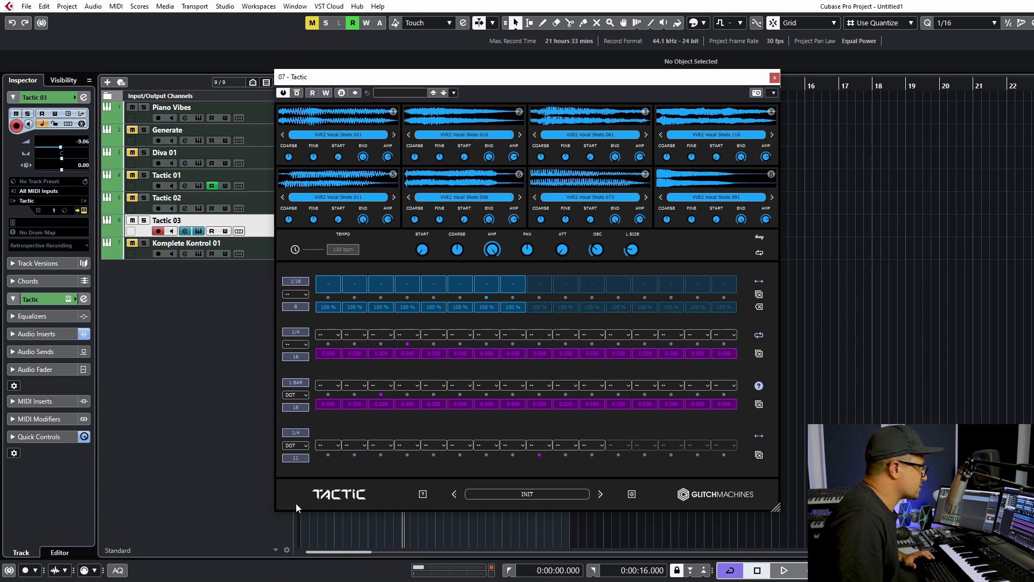
{"action": "left_click", "coordinate": [132, 220]}
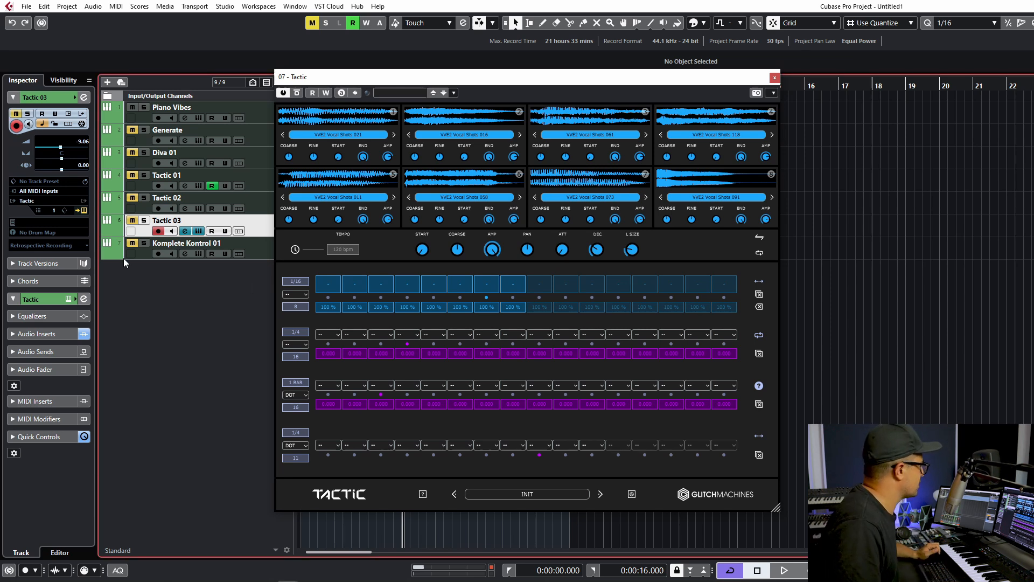
{"action": "left_click", "coordinate": [775, 78]}
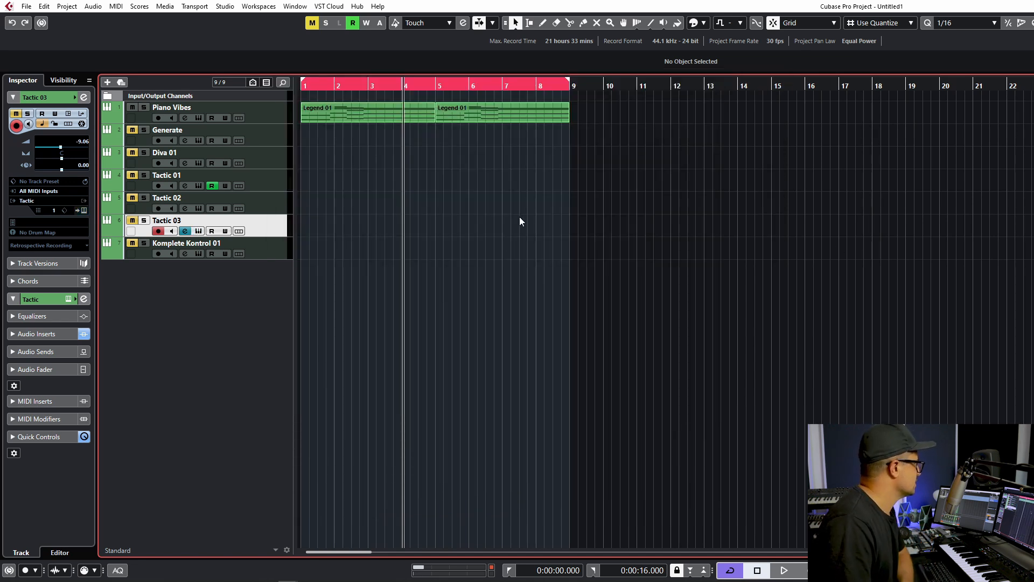
- Play the project from bar 1 and unmute the Tactic 01 and Tactic 02 tracks during playback
{"action": "left_click", "coordinate": [305, 86]}
{"action": "key", "text": "period"}
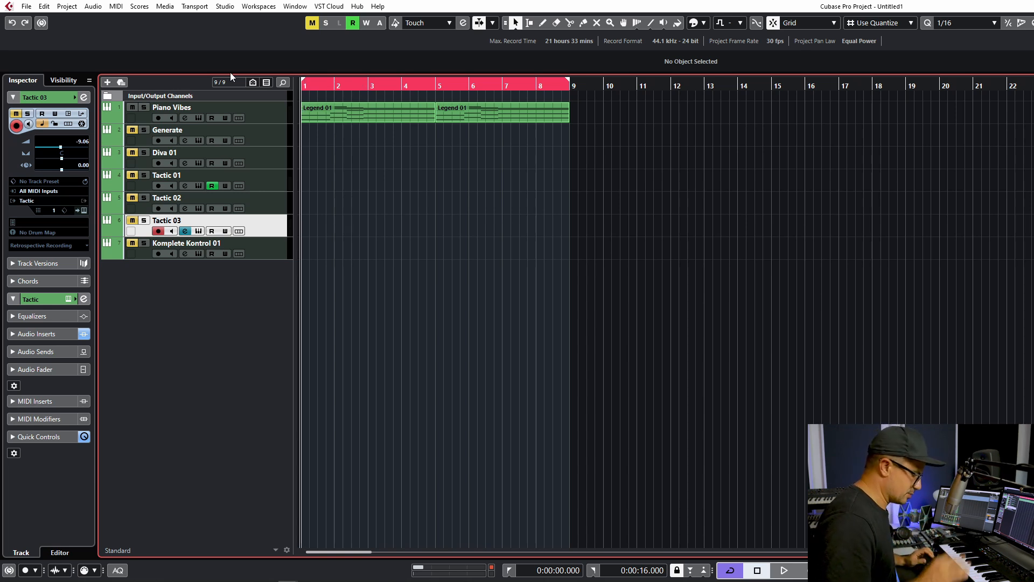
{"action": "key", "text": "space"}
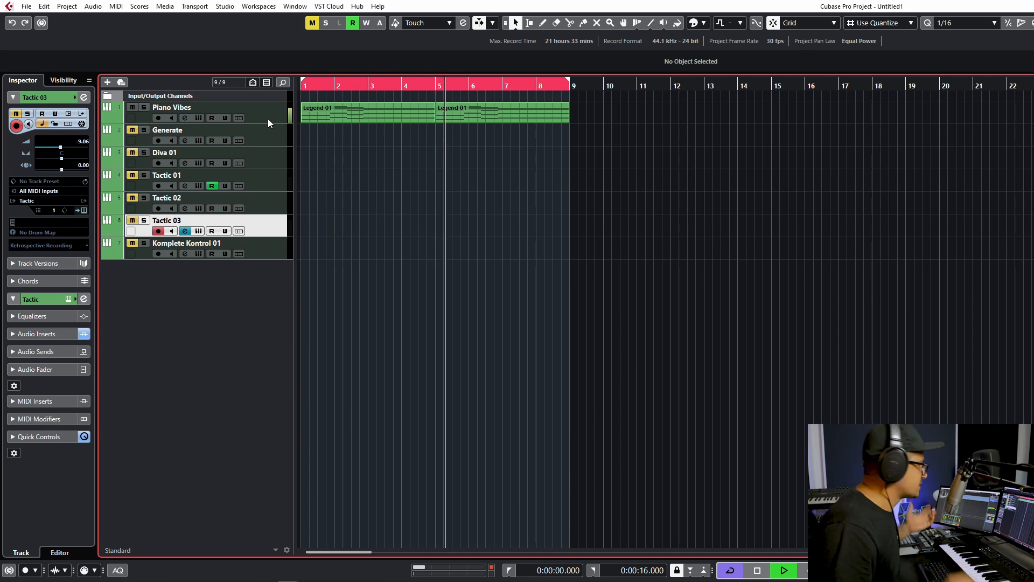
{"action": "left_click", "coordinate": [132, 175]}
{"action": "left_click", "coordinate": [485, 355]}
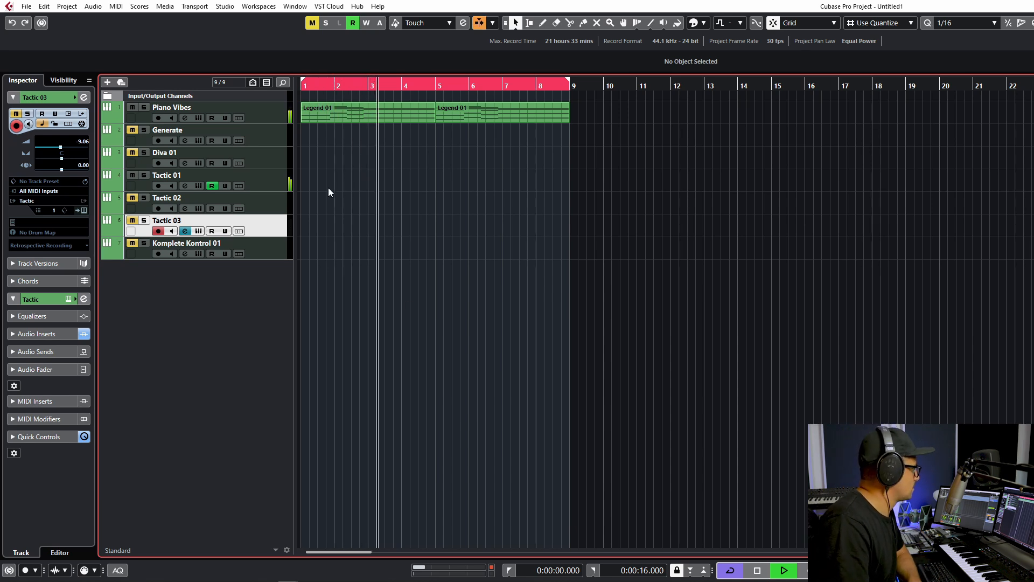
{"action": "left_click", "coordinate": [131, 198]}
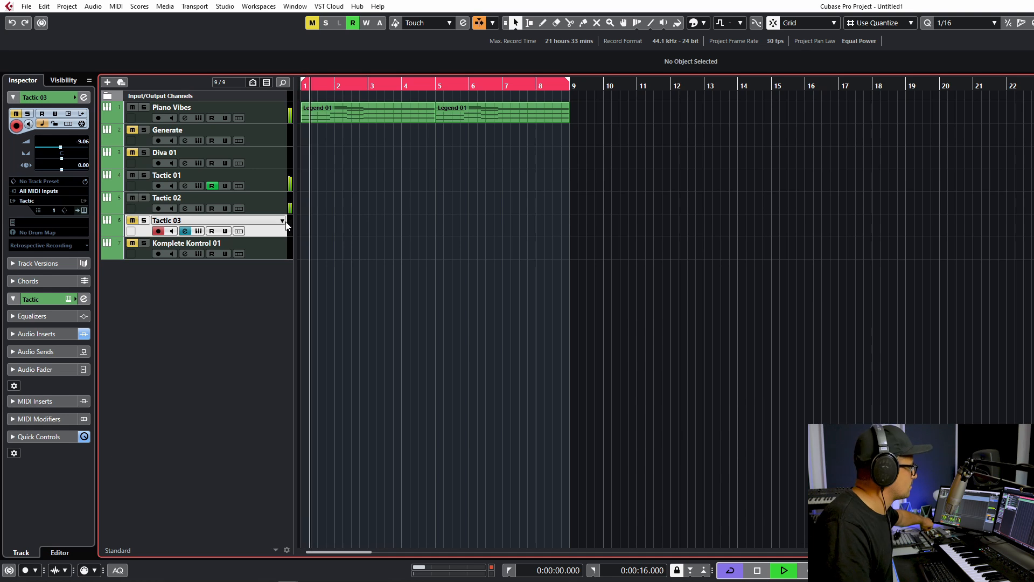
- Audition Tactic 02 with its Stutter Edit 2 insert activated, view the insert's editor, and bypass the insert again
{"action": "left_click", "coordinate": [275, 210]}
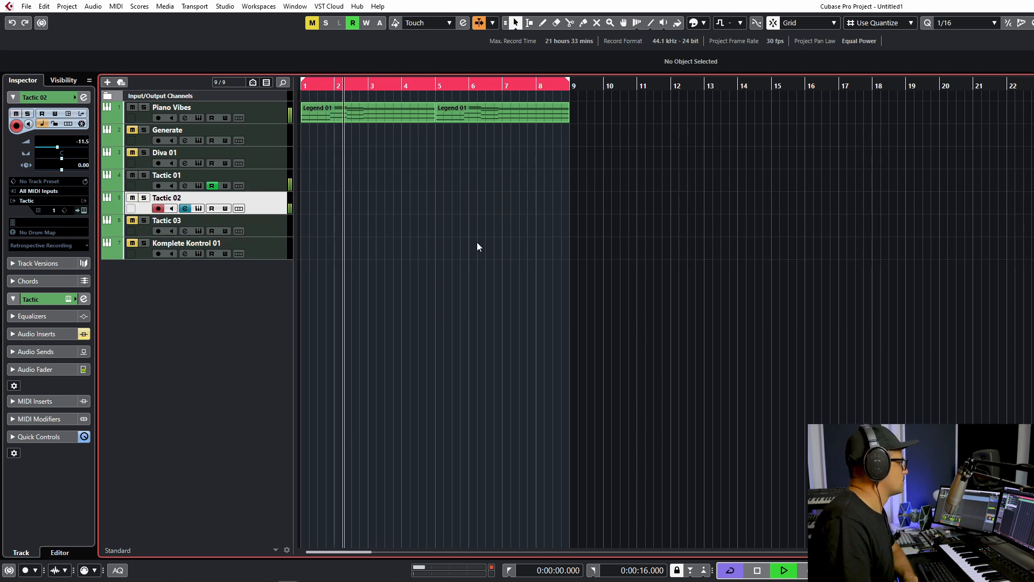
{"action": "left_click", "coordinate": [185, 208]}
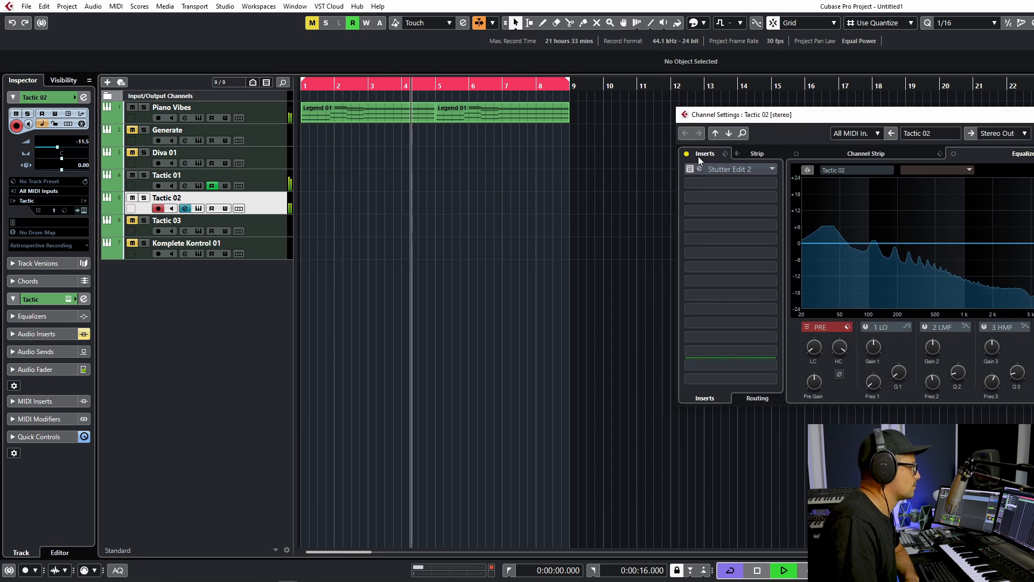
{"action": "left_click", "coordinate": [688, 169]}
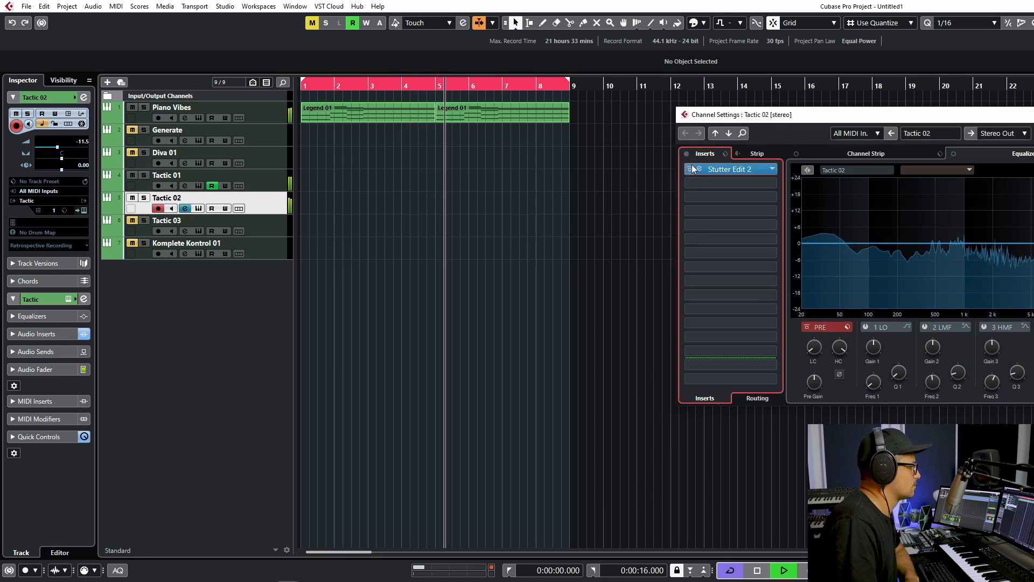
{"action": "left_click", "coordinate": [699, 169]}
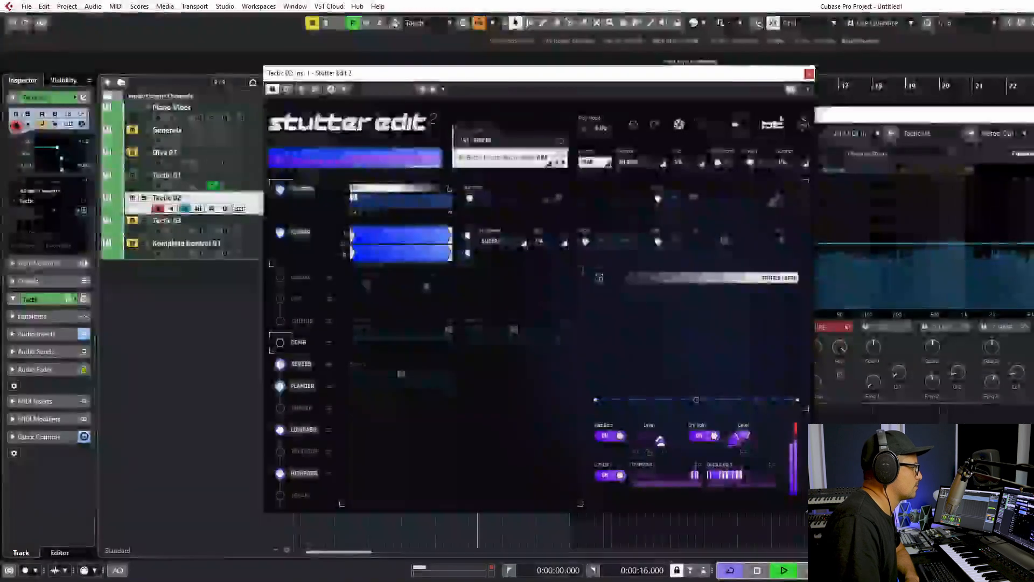
{"action": "left_click", "coordinate": [809, 73]}
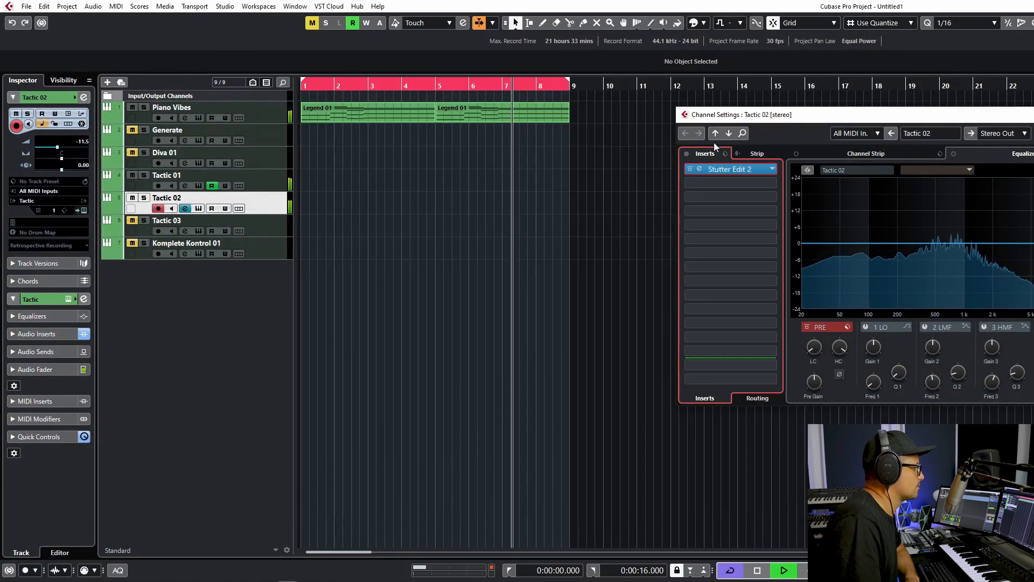
{"action": "left_click", "coordinate": [690, 169]}
{"action": "left_click", "coordinate": [386, 265]}
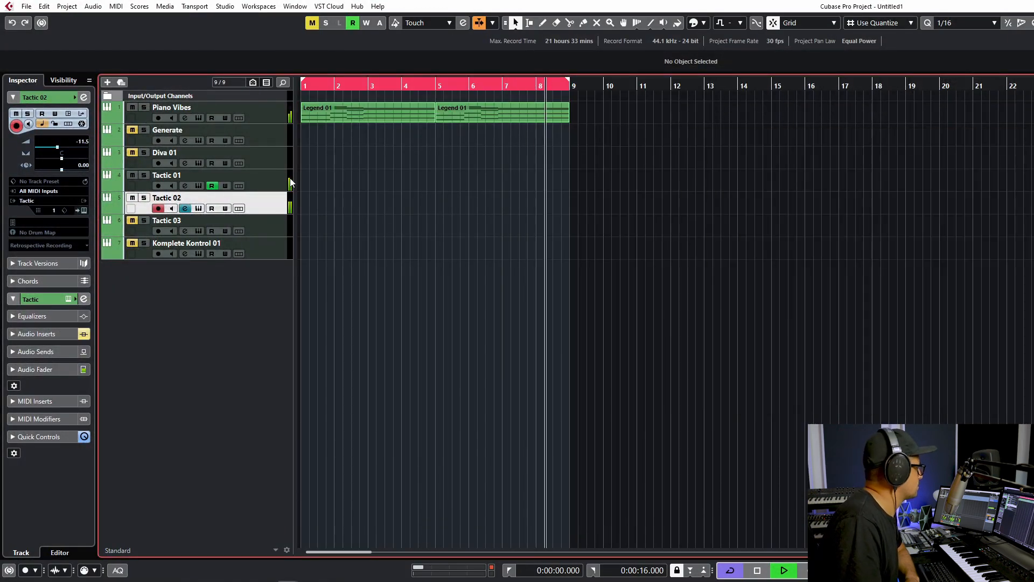
- Stop playback and show the channel settings of Tactic 01, placing the window over the middle of the project
{"action": "right_click", "coordinate": [290, 178]}
{"action": "left_click", "coordinate": [496, 140]}
{"action": "key", "text": "space"}
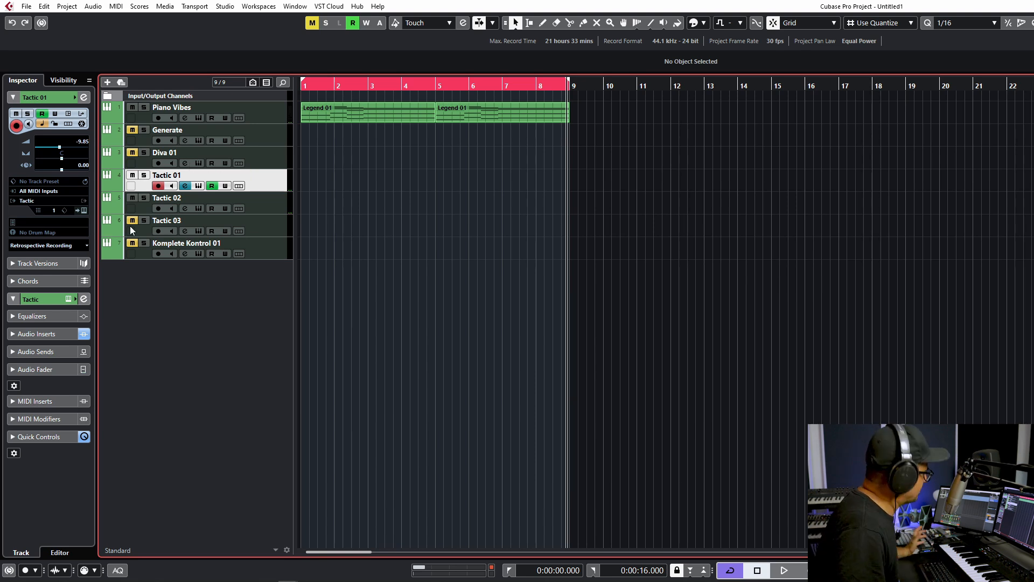
{"action": "left_click", "coordinate": [185, 185]}
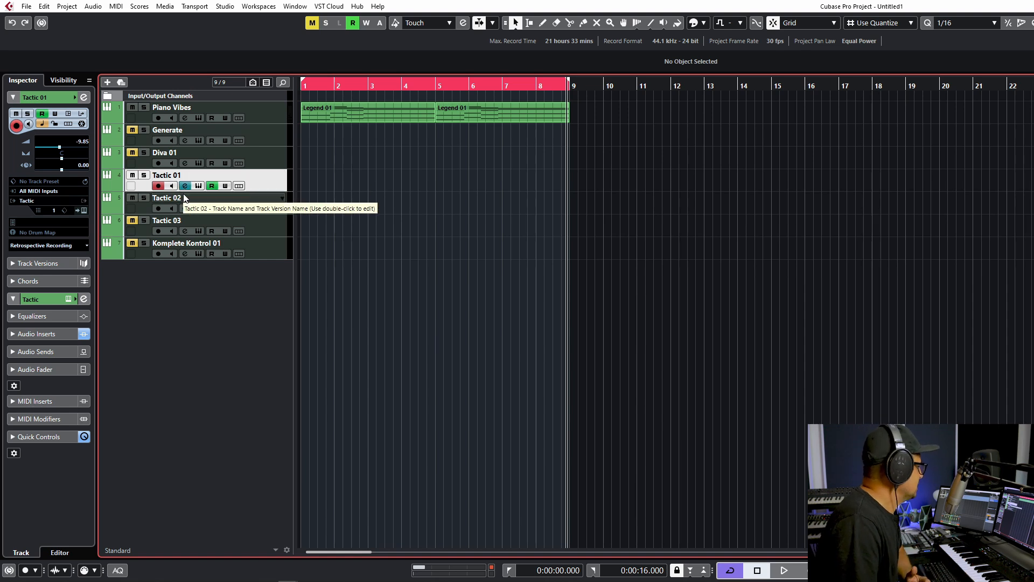
{"action": "left_click_drag", "start_coordinate": [813, 112], "coordinate": [364, 136]}
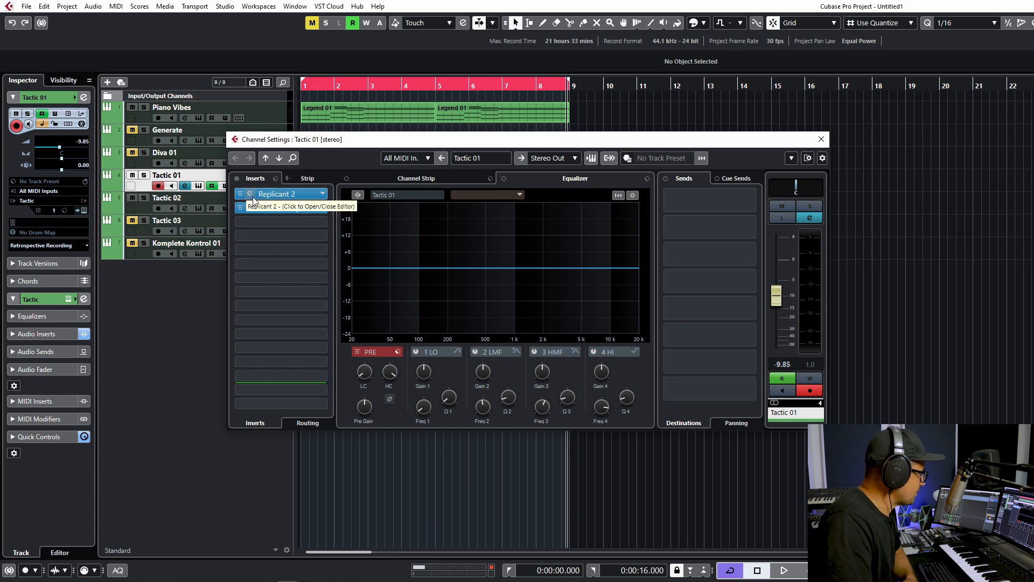
{"action": "left_click", "coordinate": [184, 185]}
{"action": "left_click", "coordinate": [185, 186]}
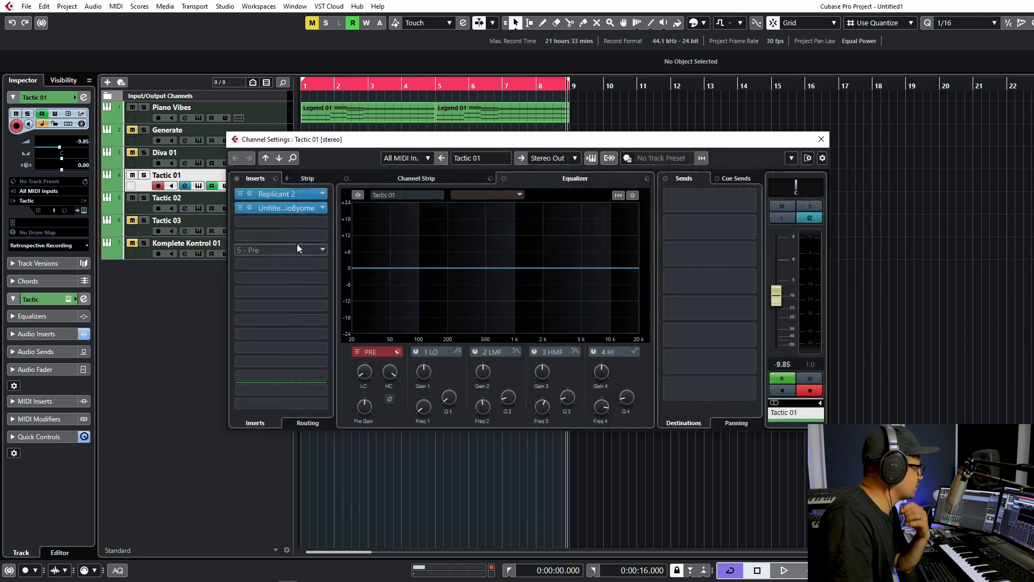
- View the Tactic instrument on Tactic 01, close it, and open the track's Unfiltered Audio Byome insert
{"action": "left_click", "coordinate": [199, 186]}
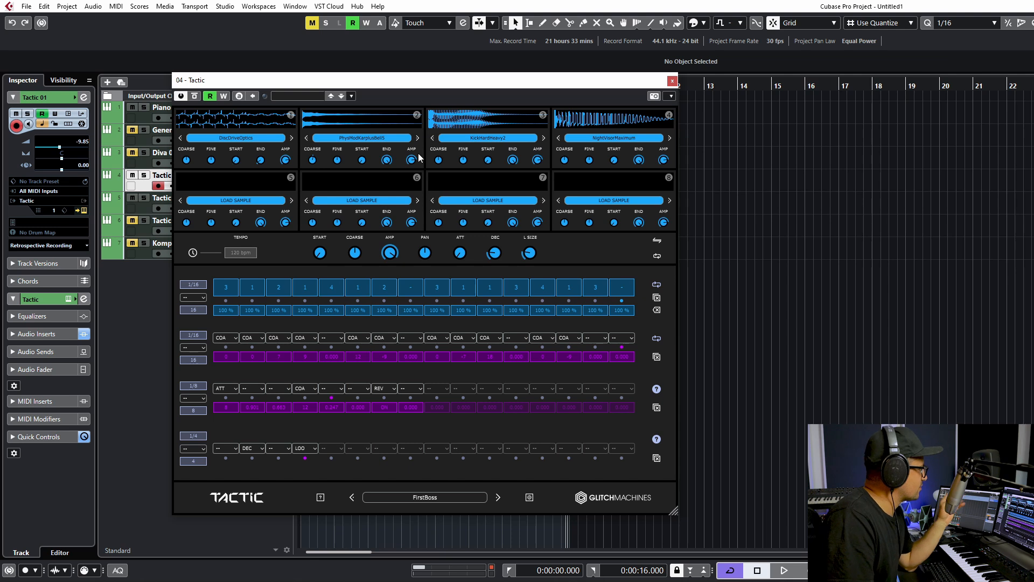
{"action": "left_click", "coordinate": [672, 81]}
{"action": "left_click", "coordinate": [185, 186]}
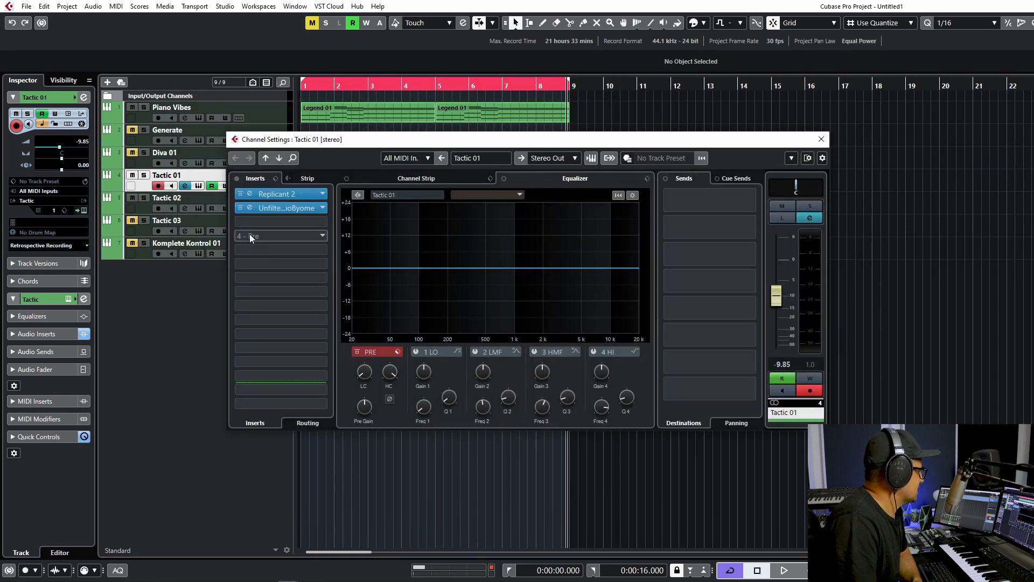
{"action": "left_click", "coordinate": [247, 209]}
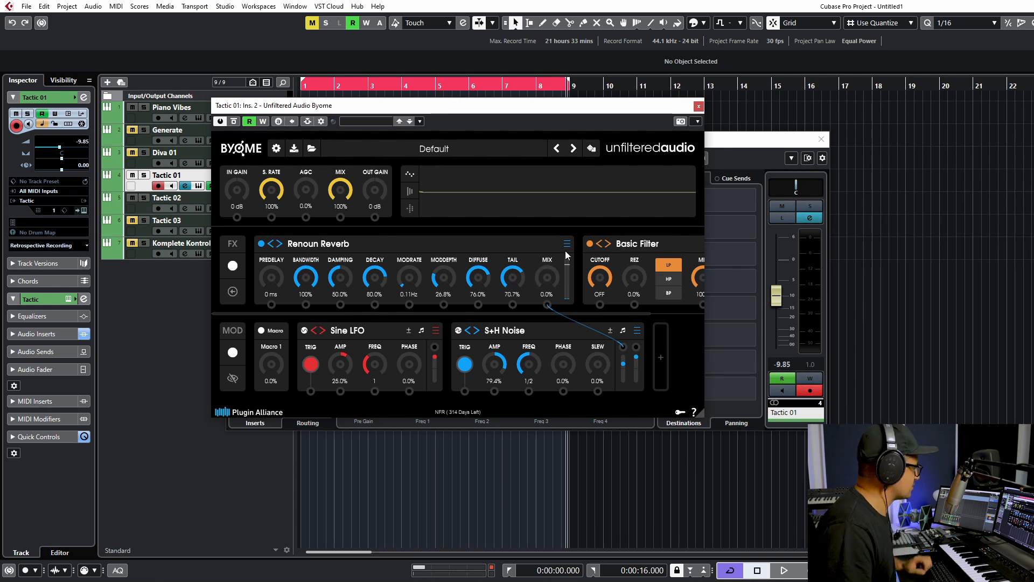
- Solo Tactic 01 to hear it through Byome during playback, unsolo it and stop playback
{"action": "left_click", "coordinate": [144, 175]}
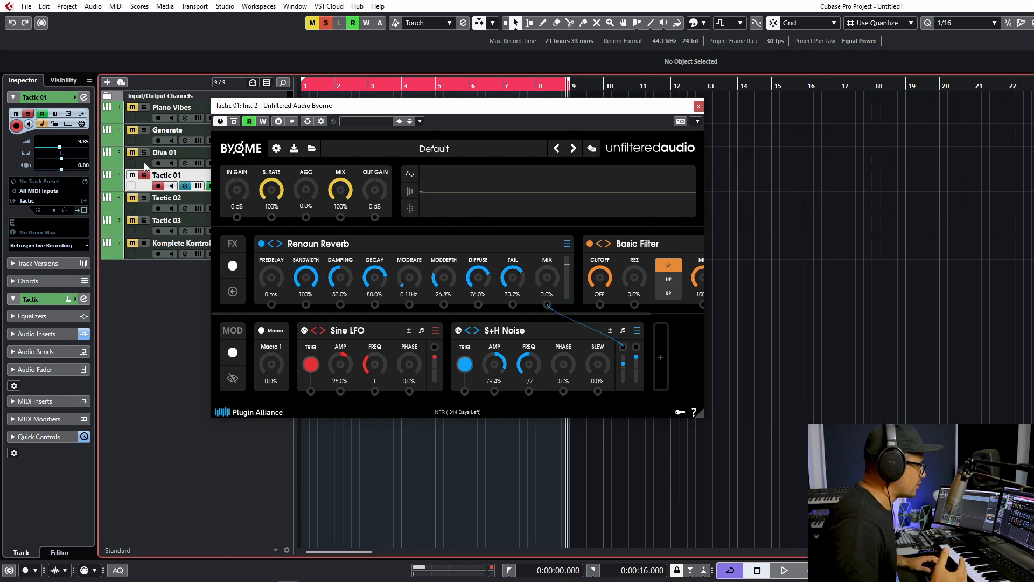
{"action": "key", "text": "space"}
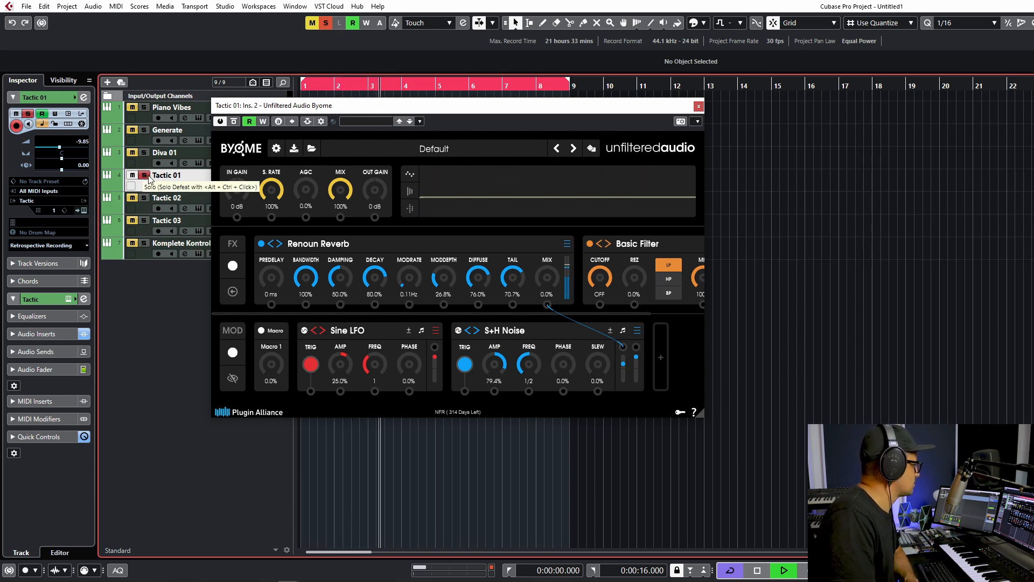
{"action": "left_click", "coordinate": [143, 176]}
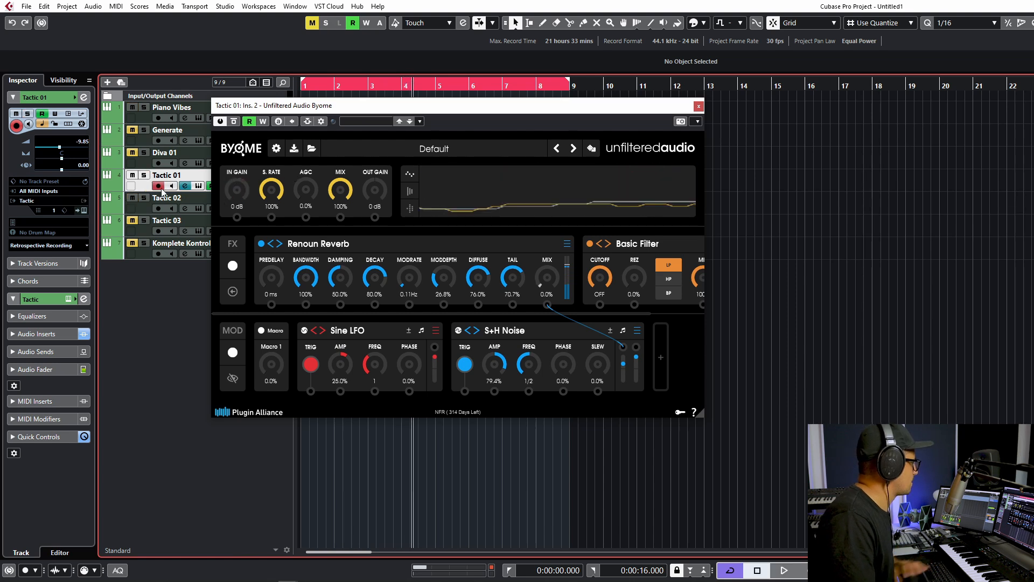
{"action": "key", "text": "space"}
- Add a new instrument track with the Tactic plugin below the Tactic 02 track
{"action": "right_click", "coordinate": [149, 208]}
{"action": "mouse_move", "coordinate": [185, 215]}
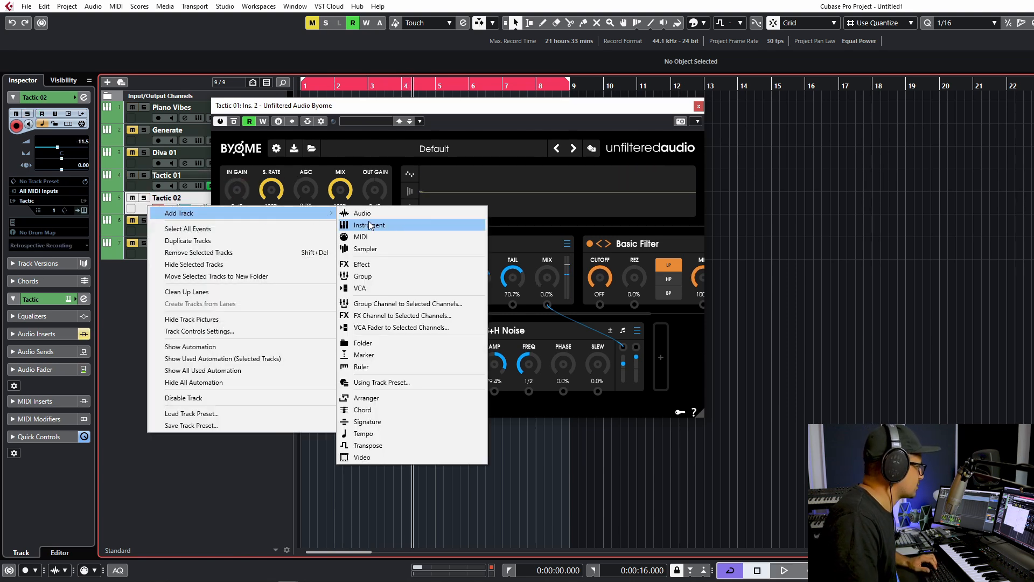
{"action": "left_click", "coordinate": [369, 225]}
{"action": "left_click", "coordinate": [393, 284]}
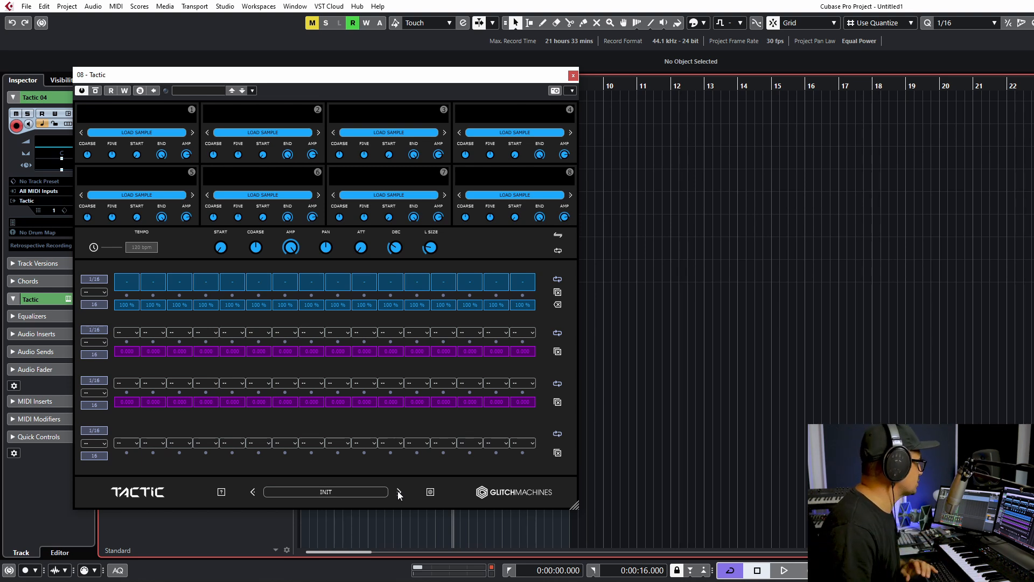
- Start playback and audition Tactic presets on the new track one after another, from AbrasionRaider through AsteriksWarp
{"action": "key", "text": "space"}
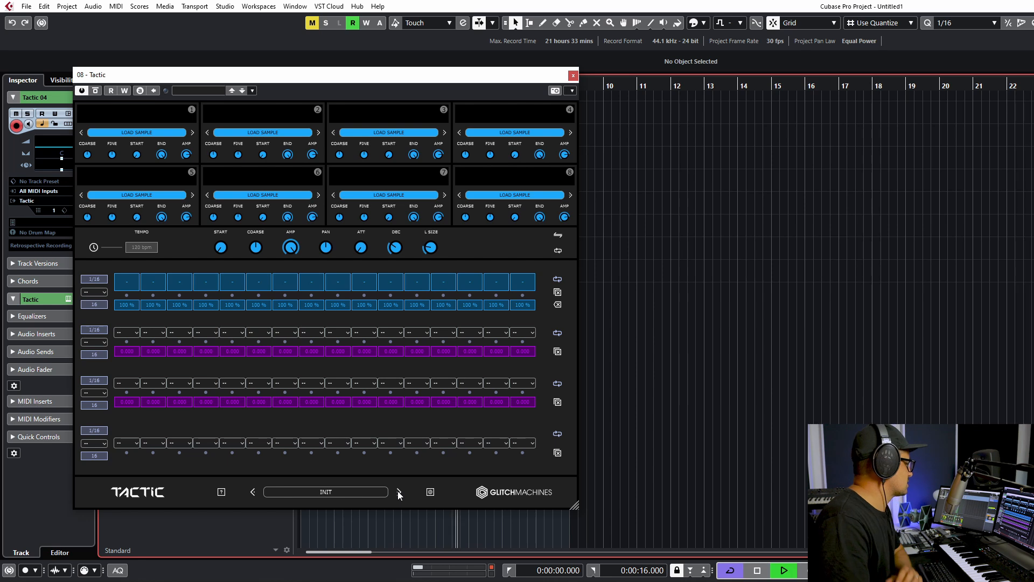
{"action": "left_click", "coordinate": [398, 492]}
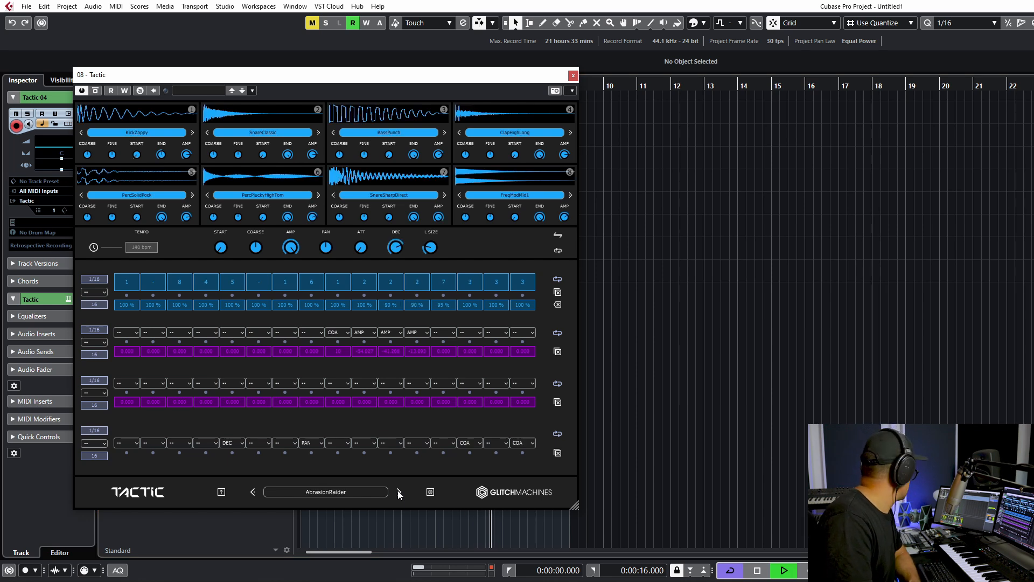
{"action": "left_click", "coordinate": [398, 492]}
{"action": "left_click", "coordinate": [399, 491]}
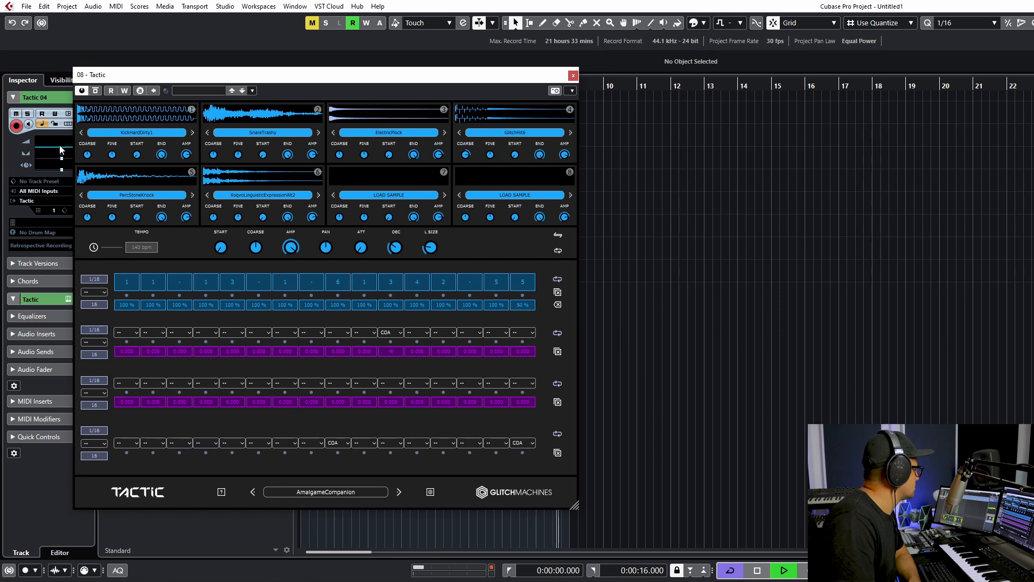
{"action": "left_click", "coordinate": [399, 492]}
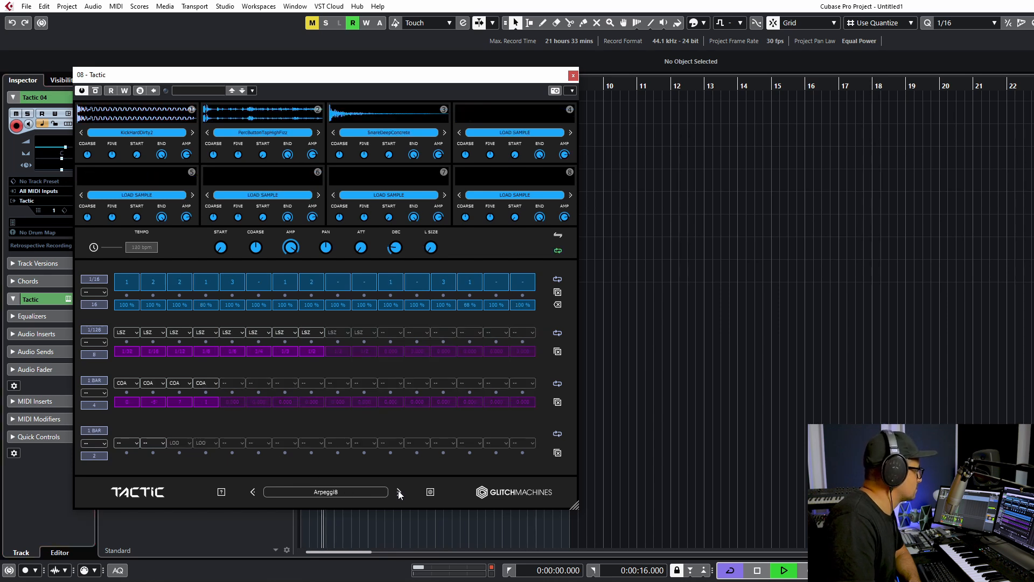
{"action": "left_click", "coordinate": [399, 492]}
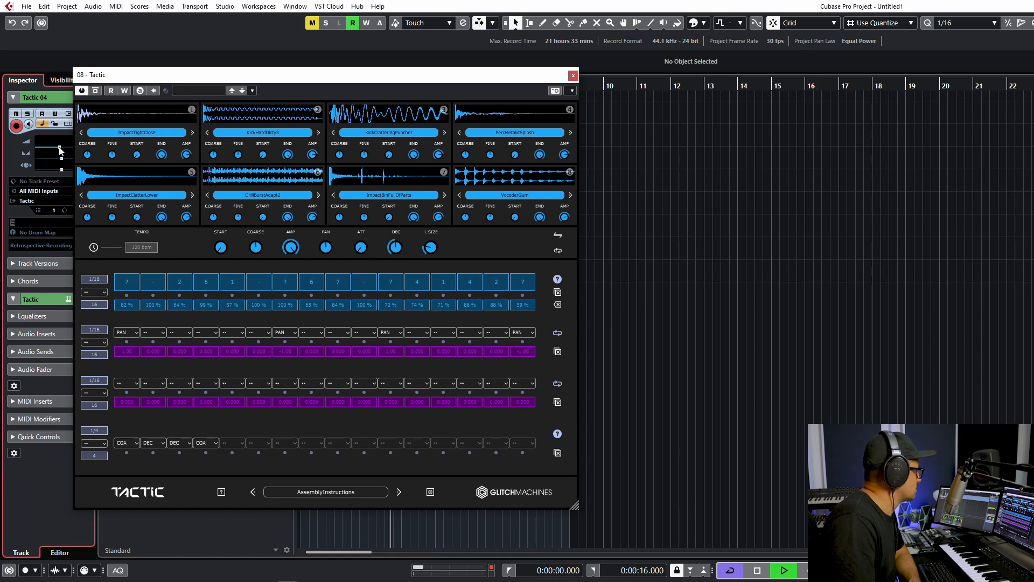
{"action": "left_click", "coordinate": [398, 492]}
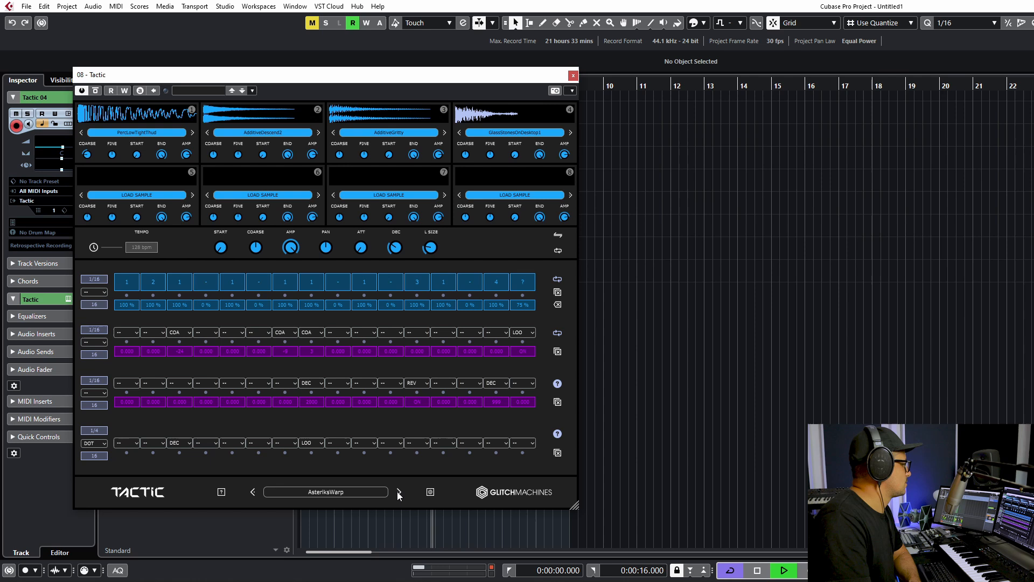
- Load the IntelligentDunceMusic preset in Tactic and step through the following presets to JungleEmperor
{"action": "left_click", "coordinate": [328, 494]}
{"action": "left_click", "coordinate": [388, 542]}
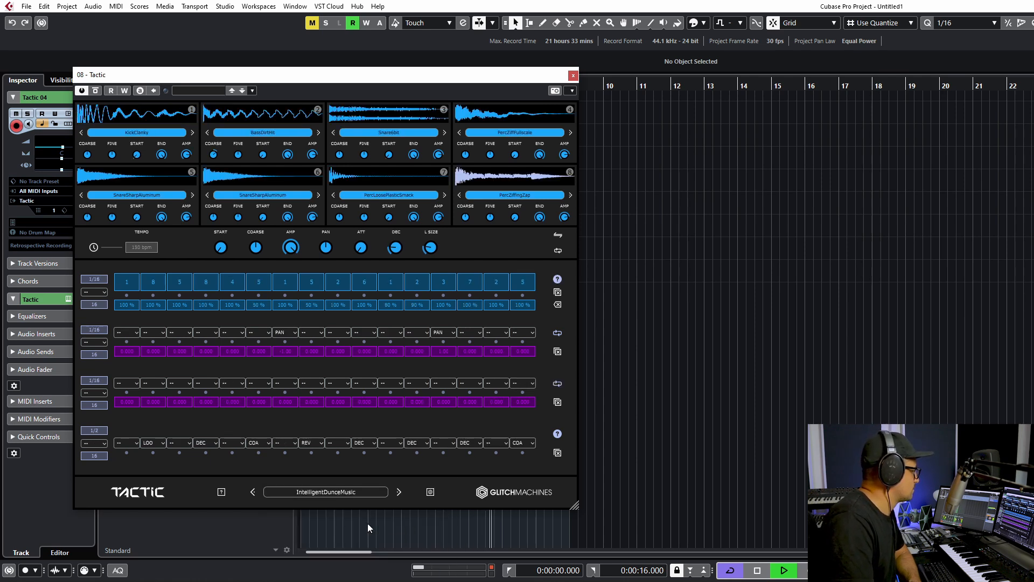
{"action": "left_click", "coordinate": [399, 492]}
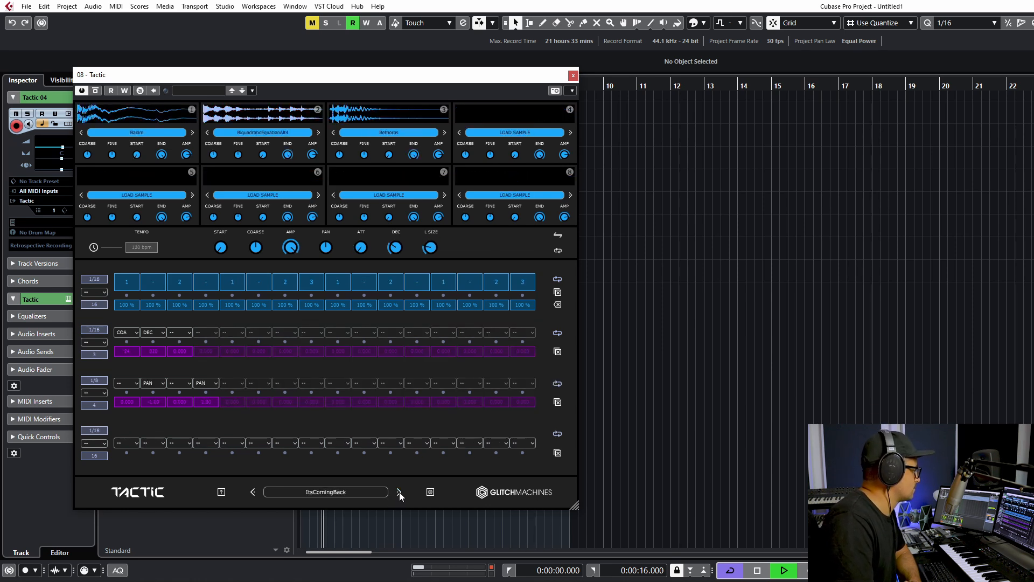
{"action": "left_click", "coordinate": [399, 492]}
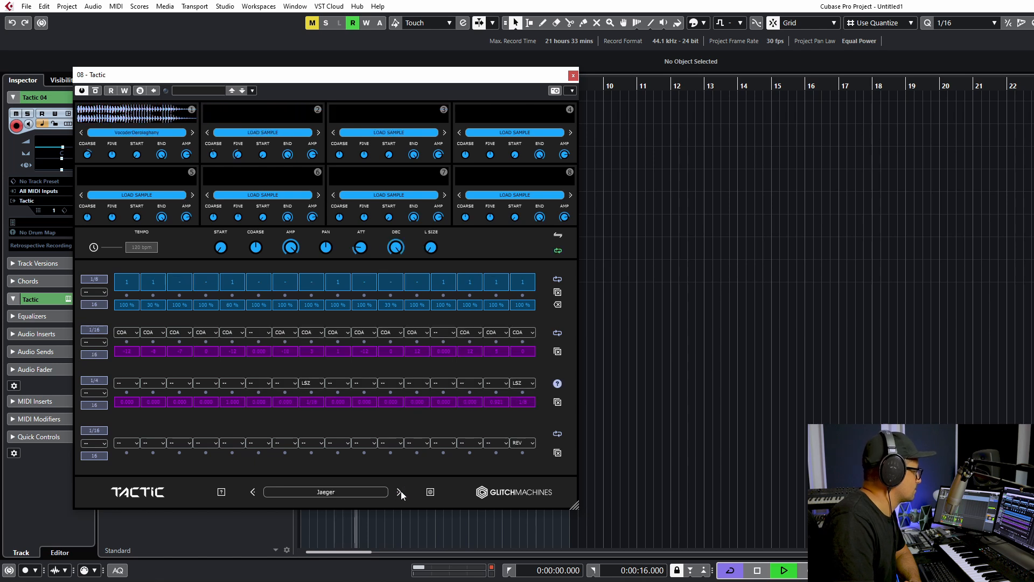
{"action": "left_click", "coordinate": [400, 492]}
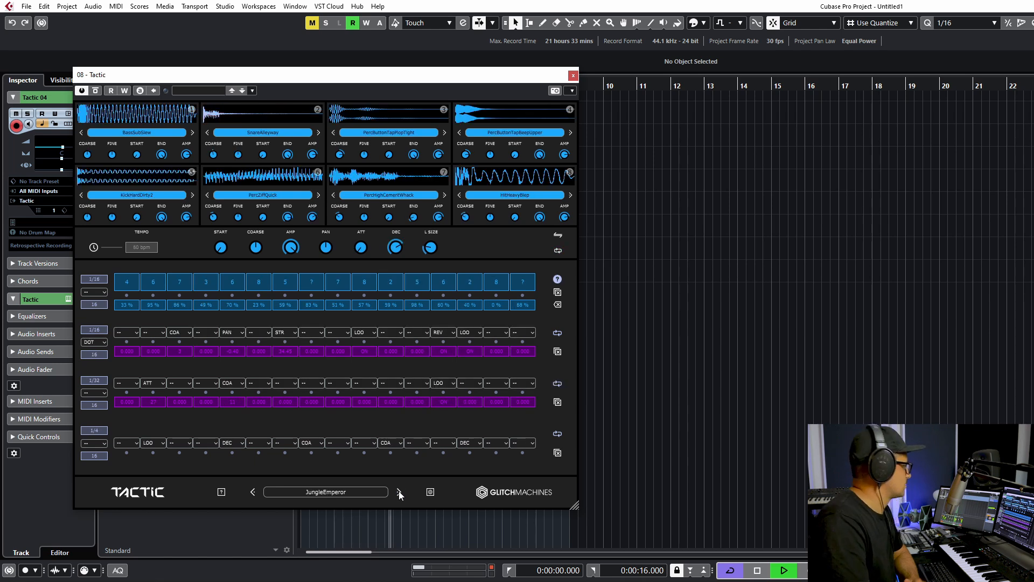
- Audition the next Tactic presets up to KenganAshura on Tactic 04, stop playback and close the plugin window
{"action": "left_click", "coordinate": [399, 492]}
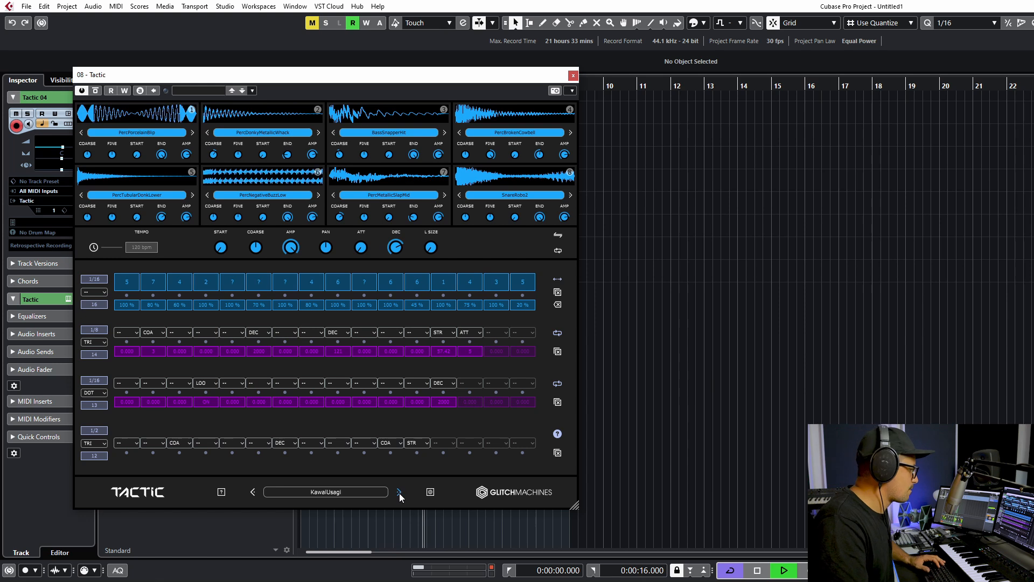
{"action": "left_click", "coordinate": [399, 491]}
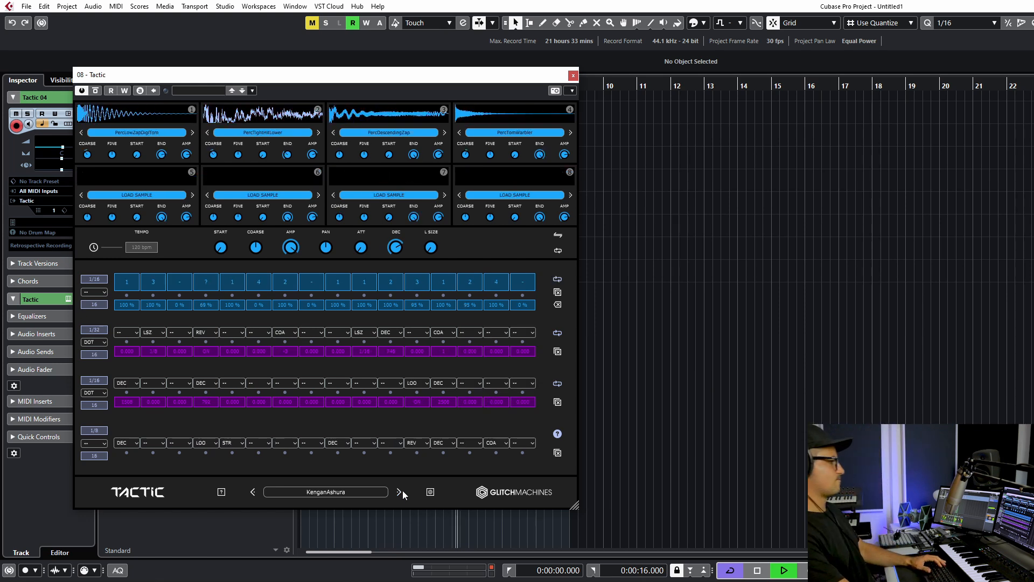
{"action": "key", "text": "space"}
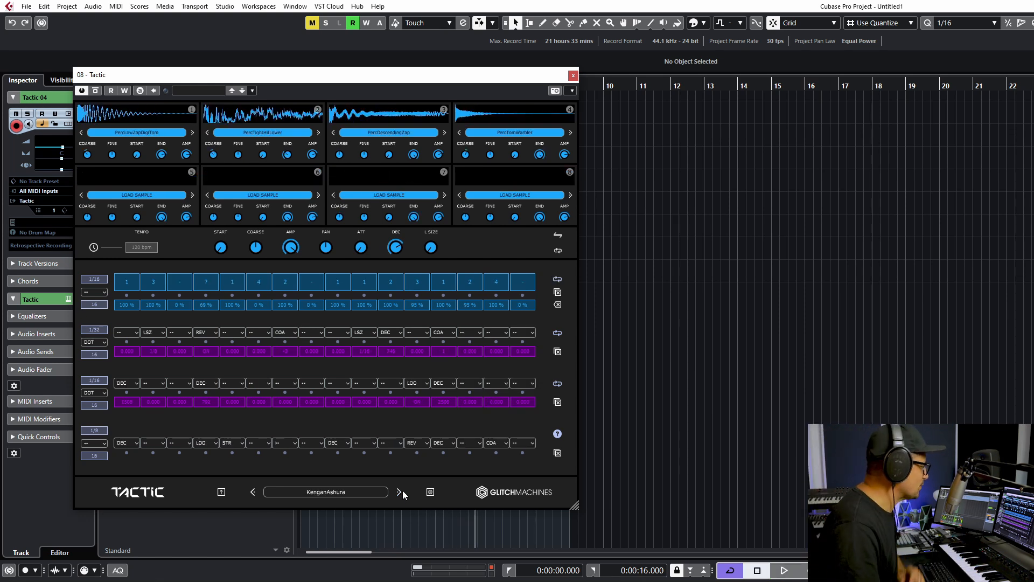
{"action": "left_click", "coordinate": [573, 75]}
{"action": "left_click", "coordinate": [509, 223]}
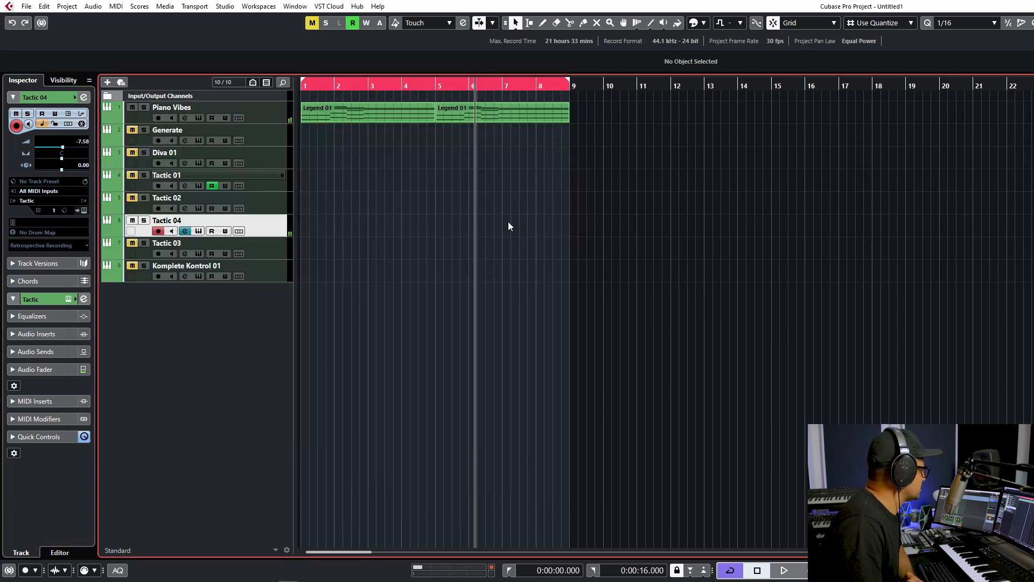
- Select the Tactic 03 track and open its Tactic instrument, moving the plugin window closer to the track list
{"action": "left_click", "coordinate": [284, 257]}
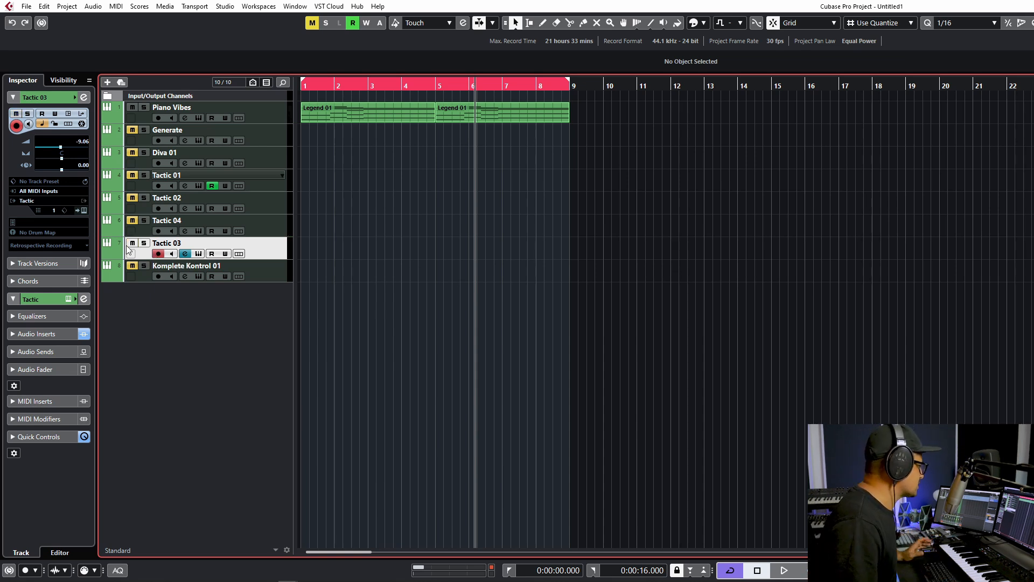
{"action": "left_click", "coordinate": [198, 253]}
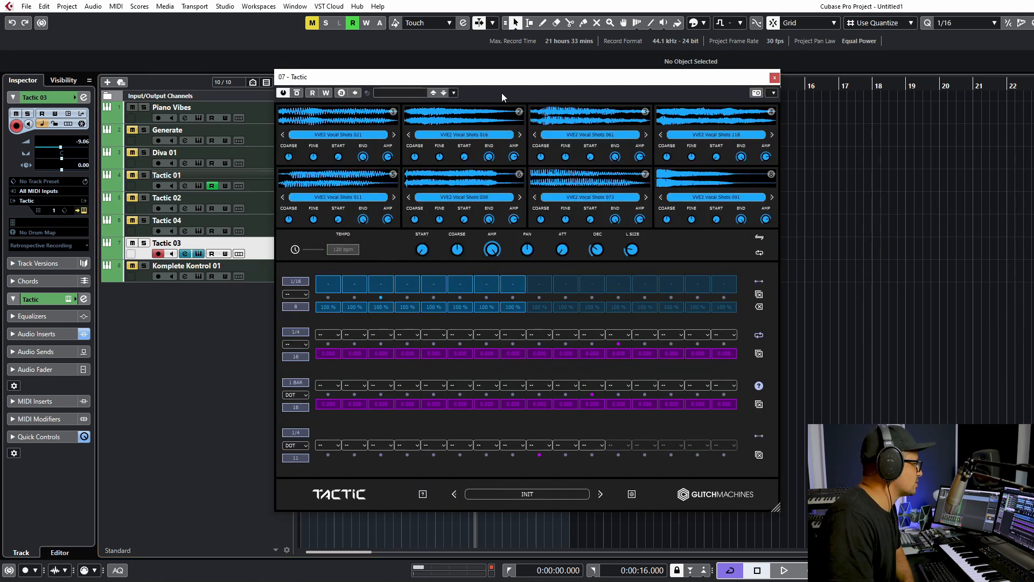
{"action": "left_click_drag", "start_coordinate": [495, 86], "coordinate": [412, 88]}
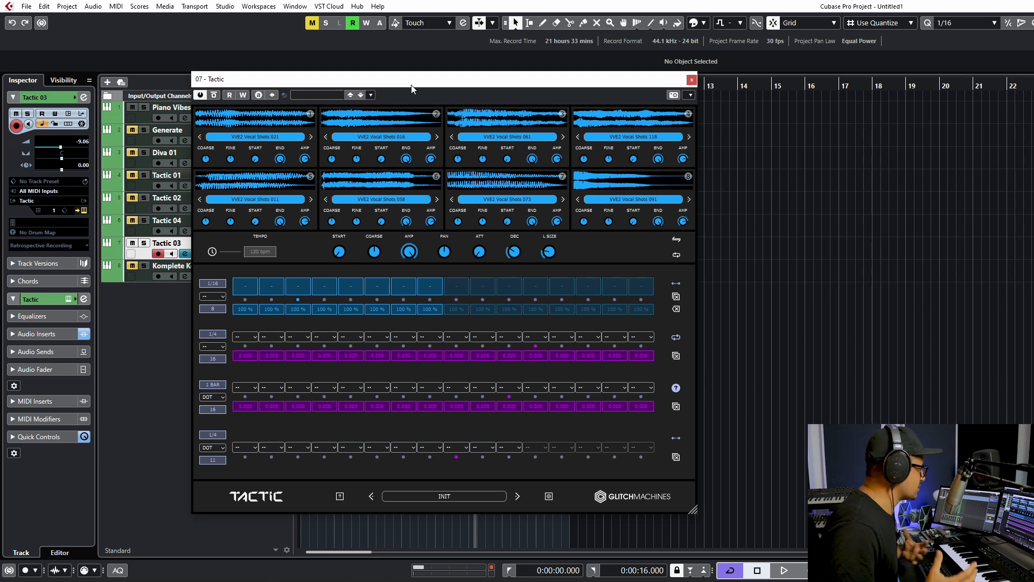
- Set the trigger sequence to loop forward, assign sample 1 to its first step and start playback
{"action": "left_click_drag", "start_coordinate": [223, 460], "coordinate": [255, 192]}
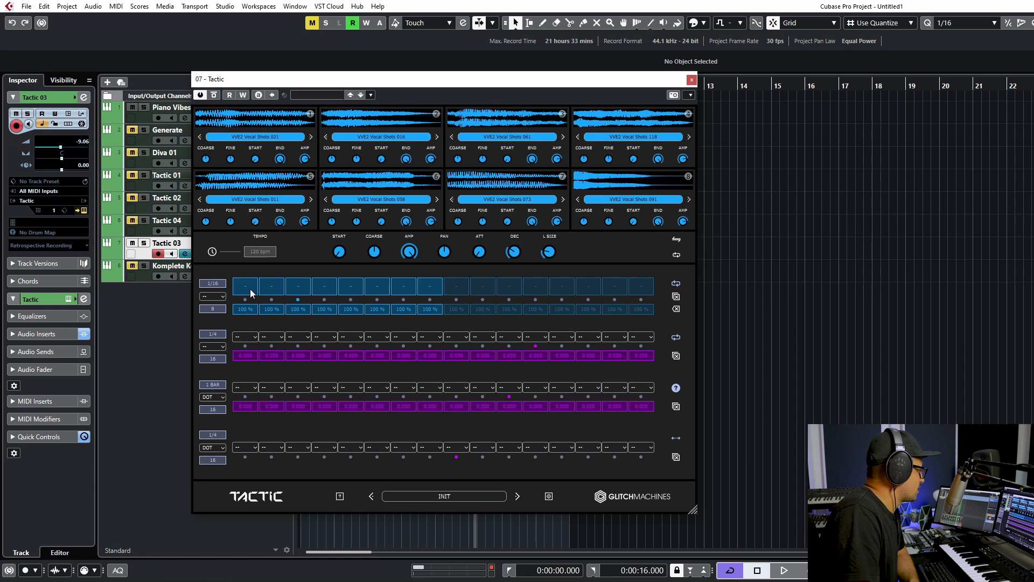
{"action": "left_click_drag", "start_coordinate": [250, 286], "coordinate": [253, 281]}
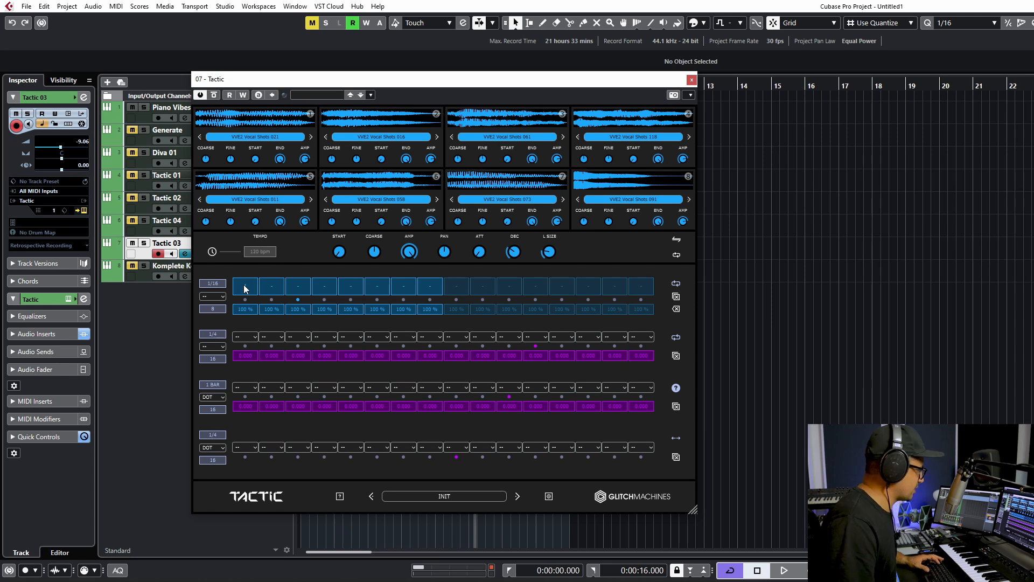
{"action": "key", "text": "space"}
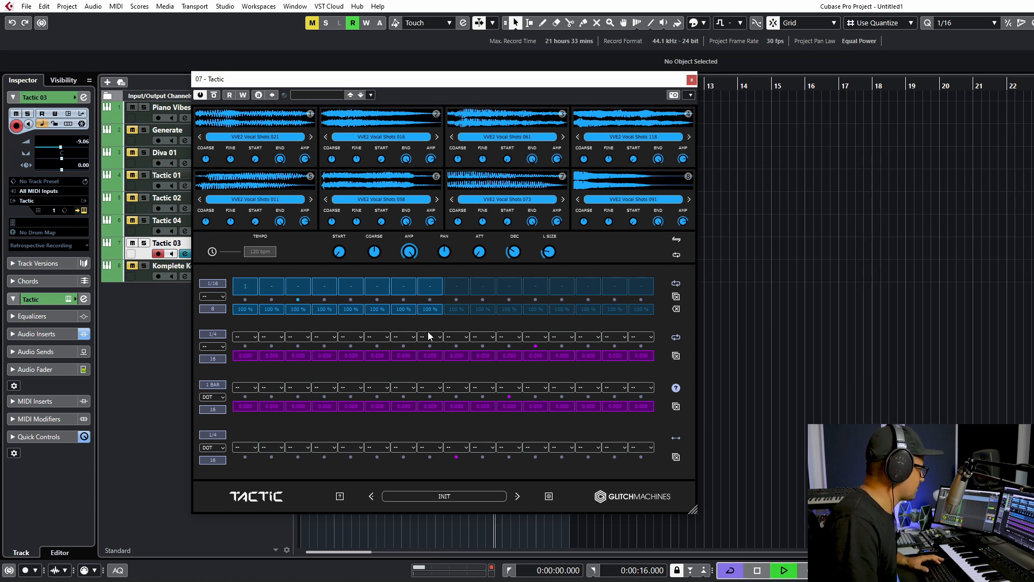
- Open the Tactic 03 channel settings, inspect the Blackhole insert during playback, close the effect and stop playback
{"action": "key", "text": "F3"}
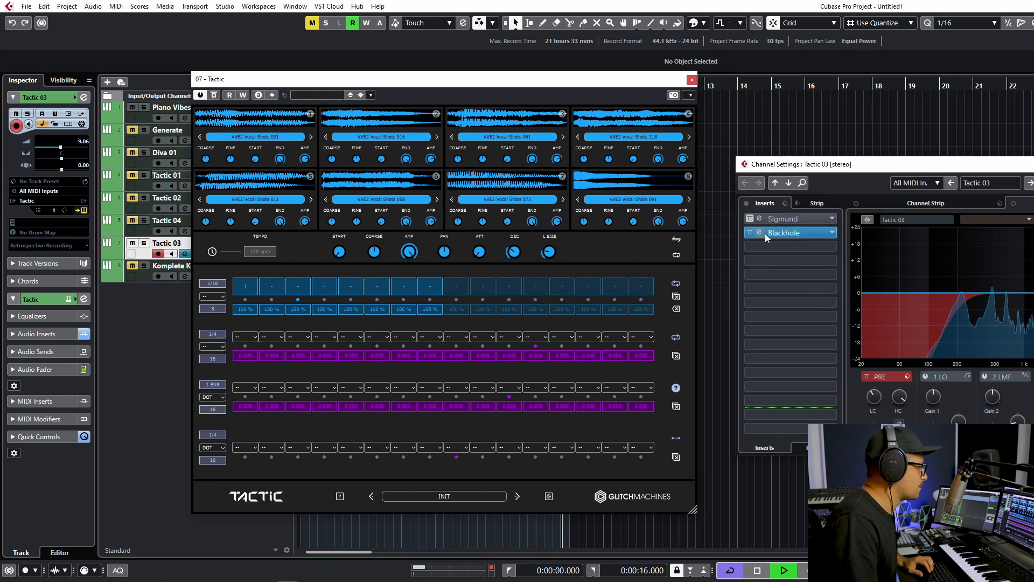
{"action": "left_click", "coordinate": [761, 232]}
{"action": "left_click_drag", "start_coordinate": [776, 261], "coordinate": [775, 291]}
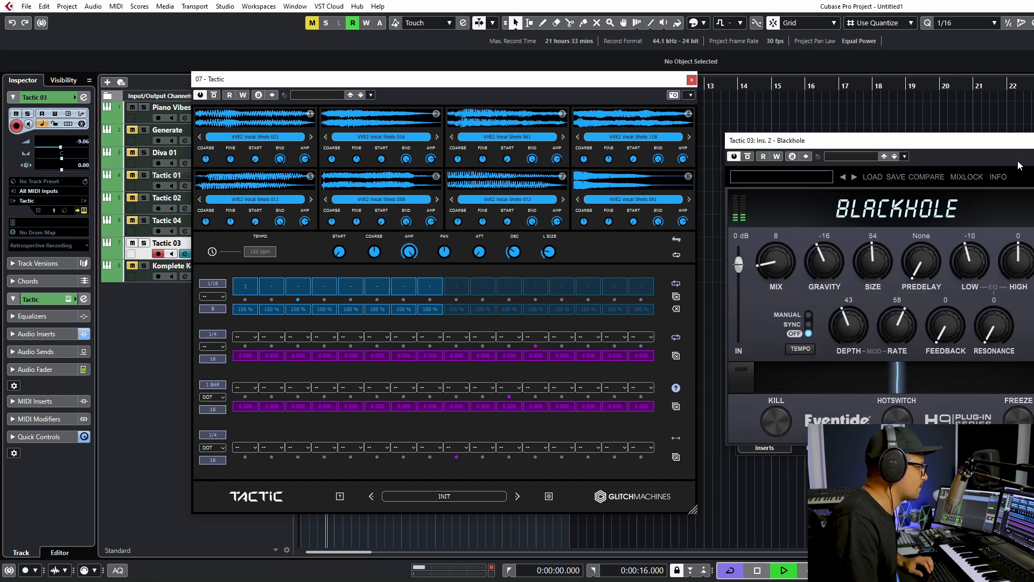
{"action": "key", "text": "Escape"}
{"action": "key", "text": "space"}
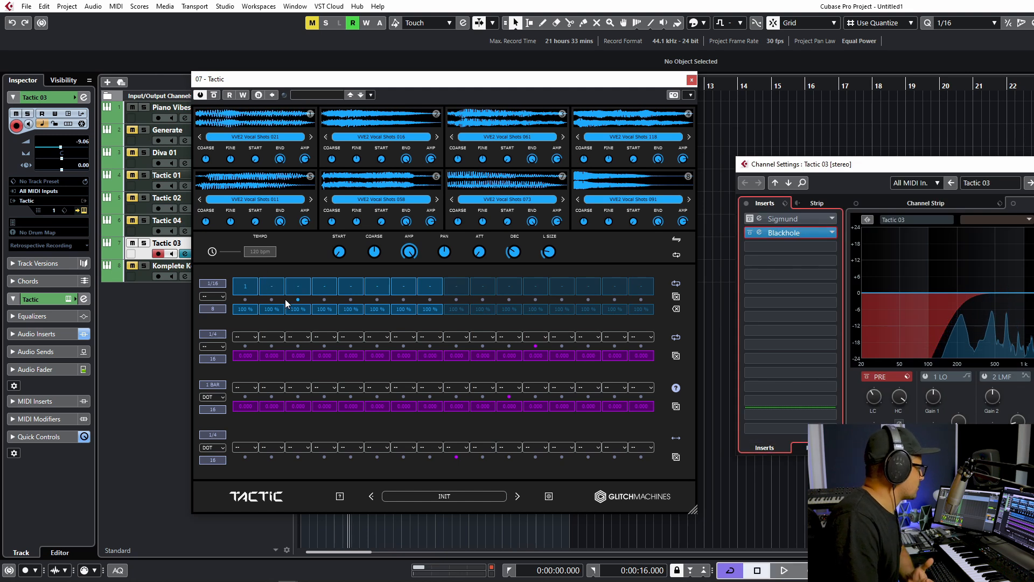
- Set trigger steps 3, 4, 6 and 8 to samples 2, 3, 5 and 5, and audition the pattern
{"action": "left_click_drag", "start_coordinate": [305, 287], "coordinate": [389, 211]}
{"action": "key", "text": "space"}
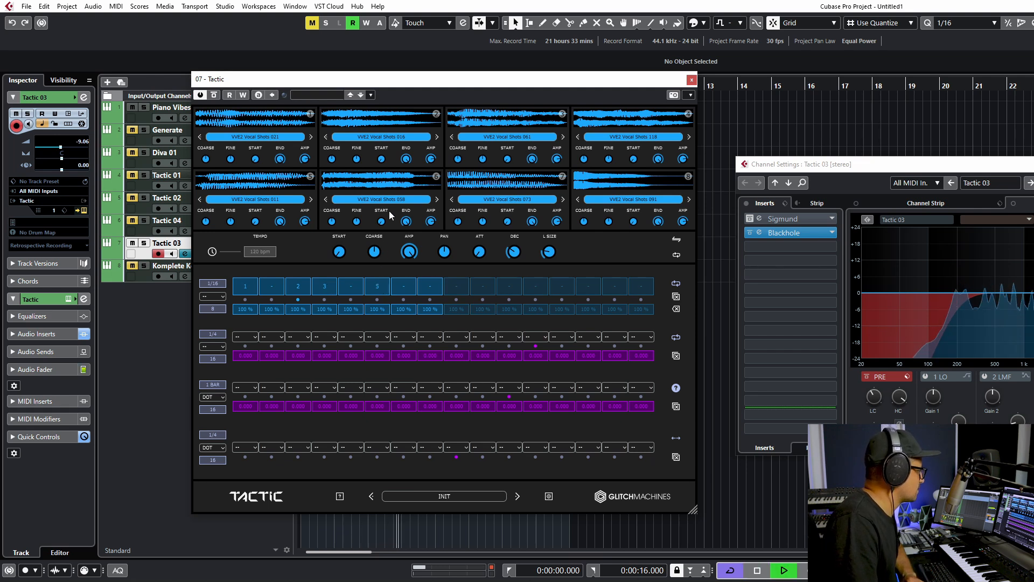
{"action": "left_click_drag", "start_coordinate": [430, 285], "coordinate": [438, 223]}
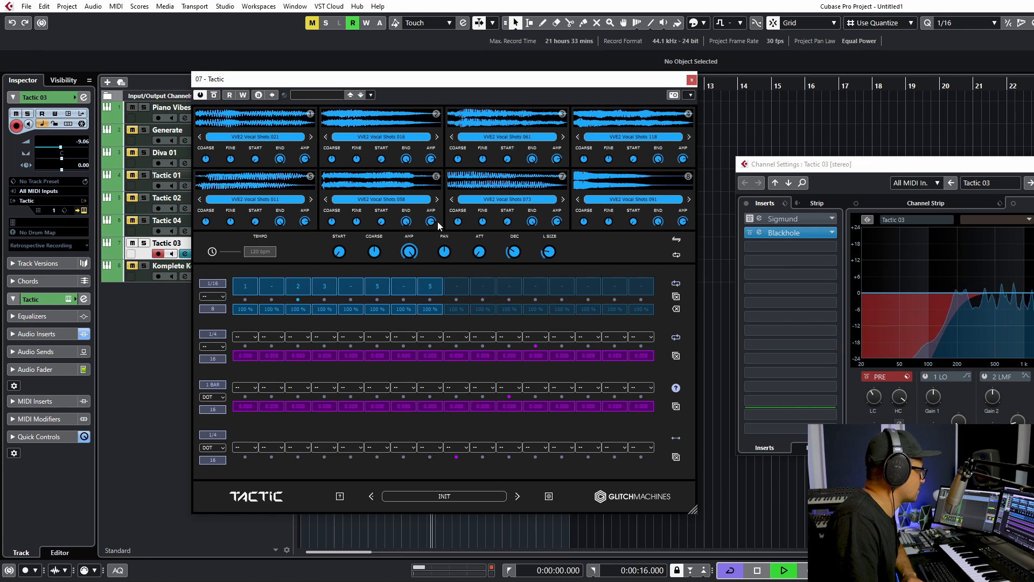
{"action": "key", "text": "space"}
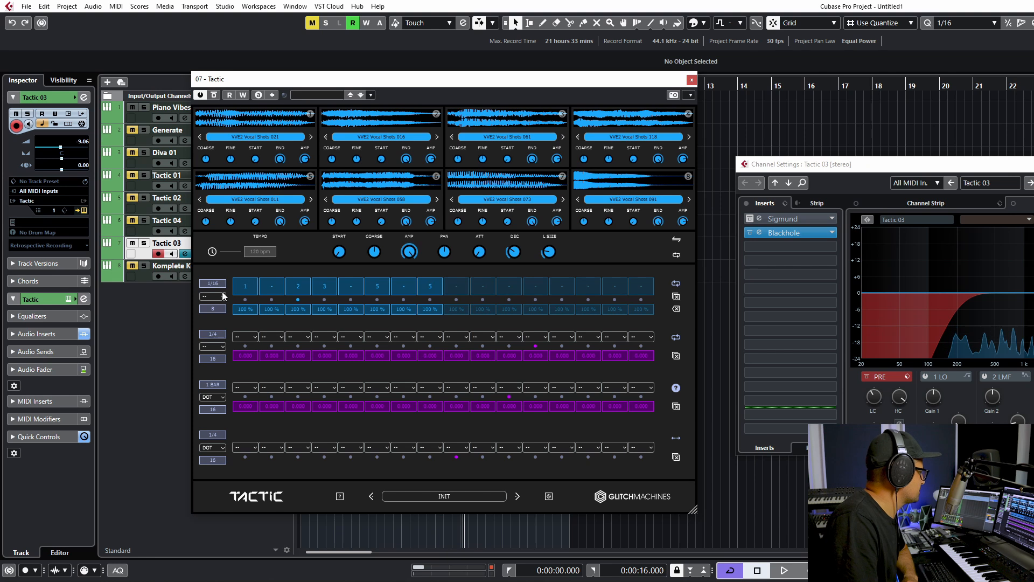
- Change the trigger sequence rate to 1/8 and, during playback, extend its length to 10 steps
{"action": "left_click_drag", "start_coordinate": [223, 277], "coordinate": [224, 271]}
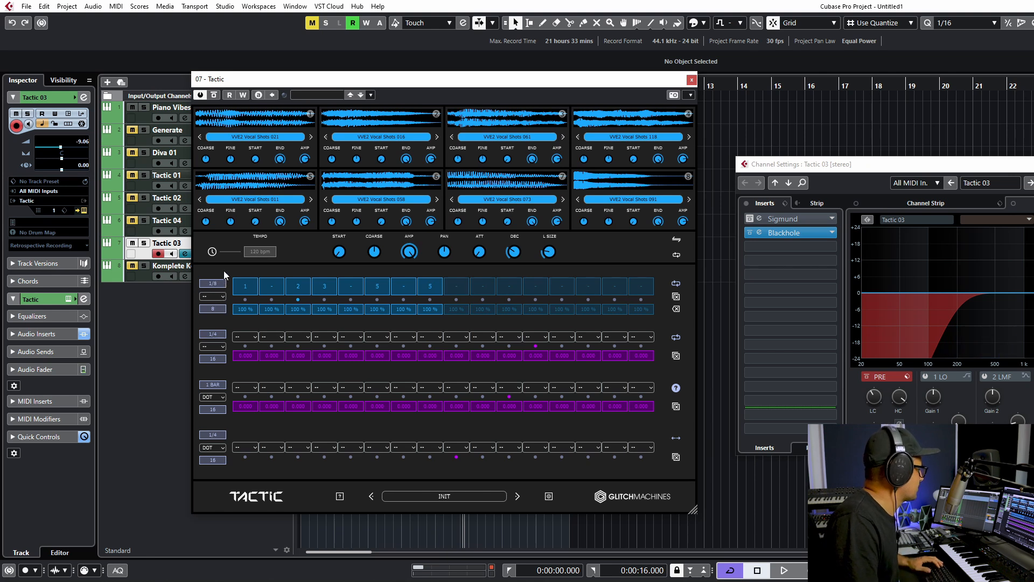
{"action": "key", "text": "space"}
{"action": "left_click_drag", "start_coordinate": [221, 309], "coordinate": [224, 293]}
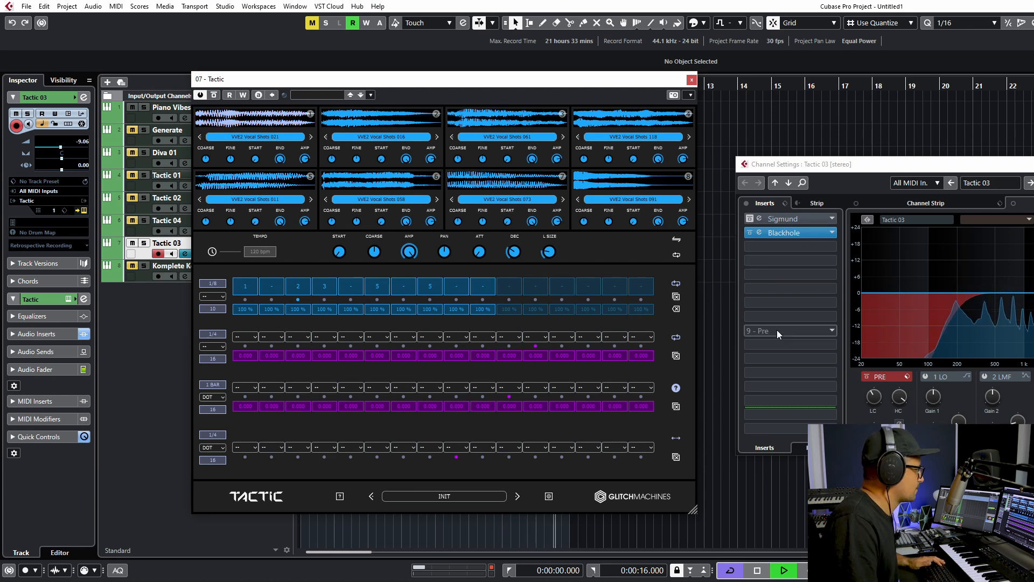
- Switch the trigger sequence to random order, set steps 1, 2 and 5 to 10 to random samples (?), and audition it
{"action": "key", "text": "space"}
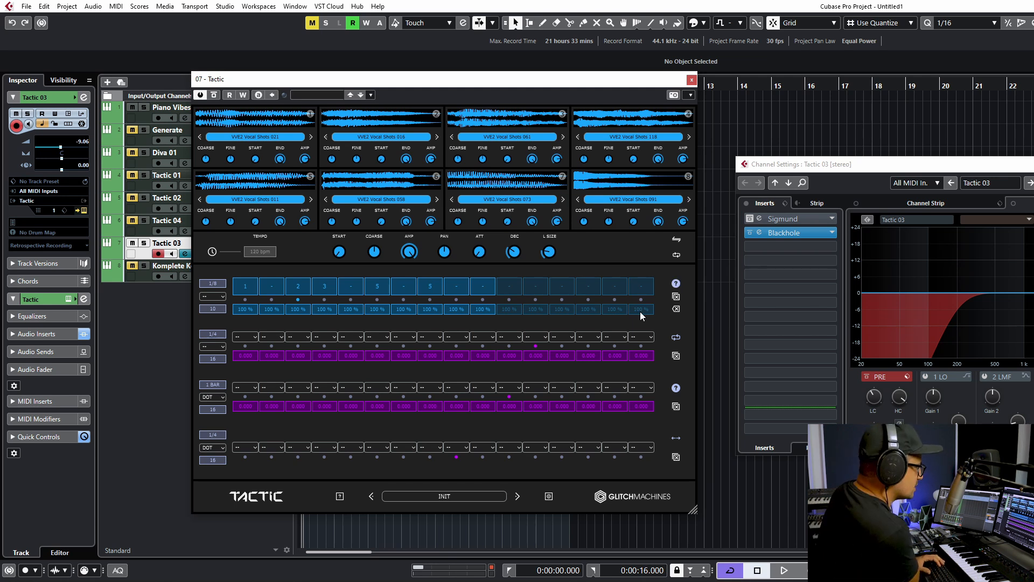
{"action": "key", "text": "space"}
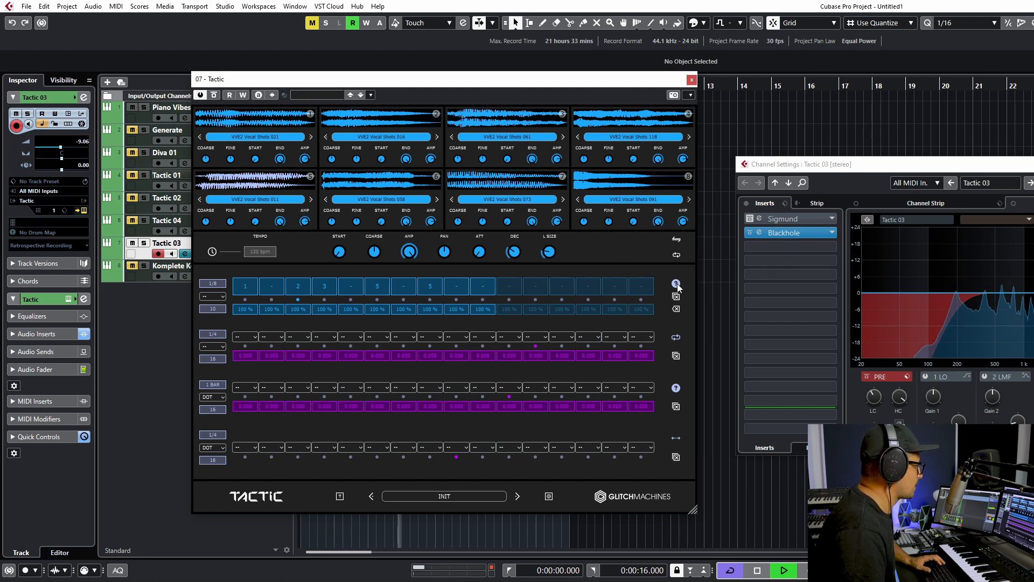
{"action": "key", "text": "space"}
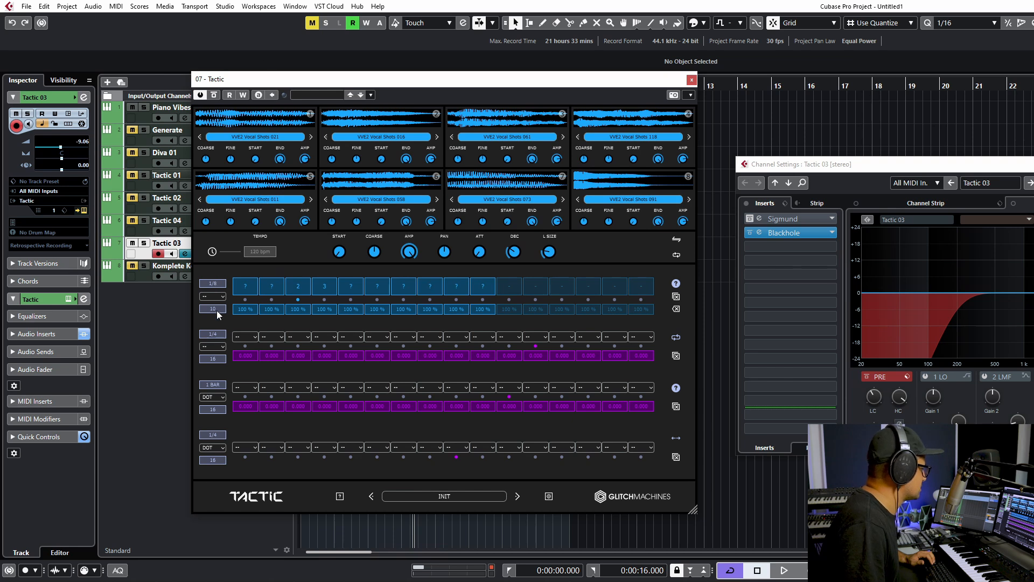
- Shorten the trigger sequence to 2 steps with probabilities of 30 % and 27 %, and audition it
{"action": "left_click_drag", "start_coordinate": [218, 311], "coordinate": [223, 392]}
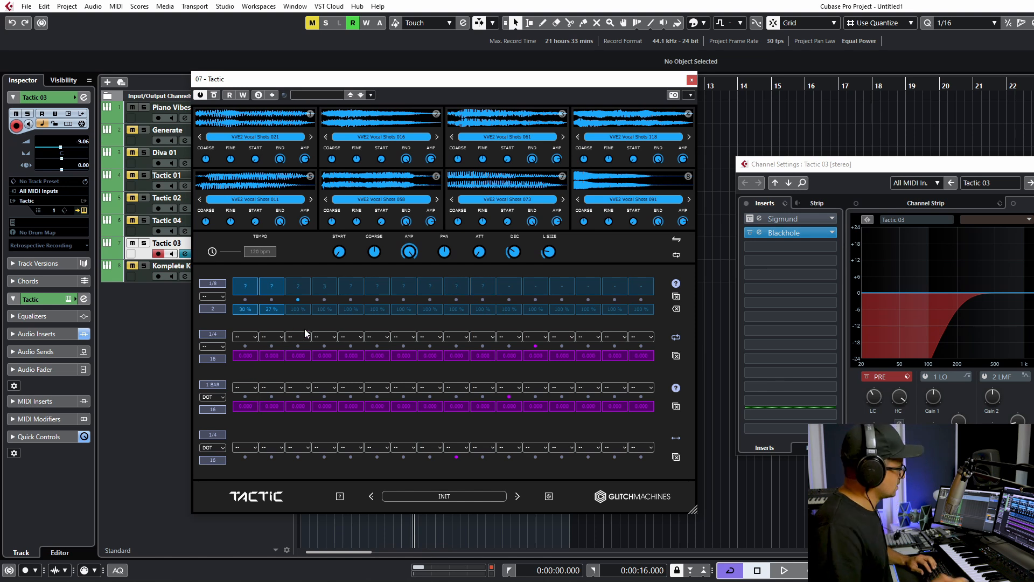
{"action": "key", "text": "space"}
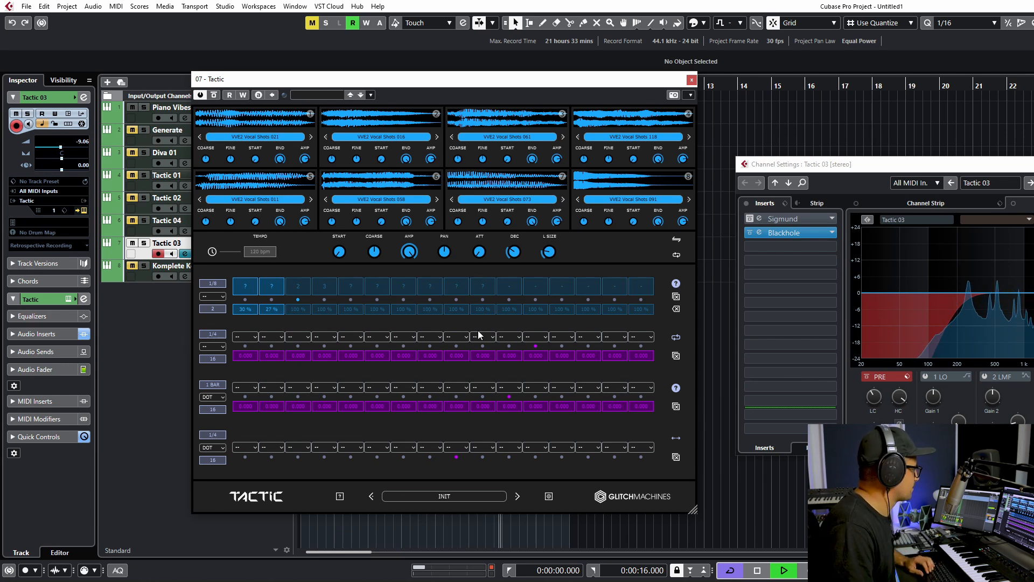
{"action": "key", "text": "space"}
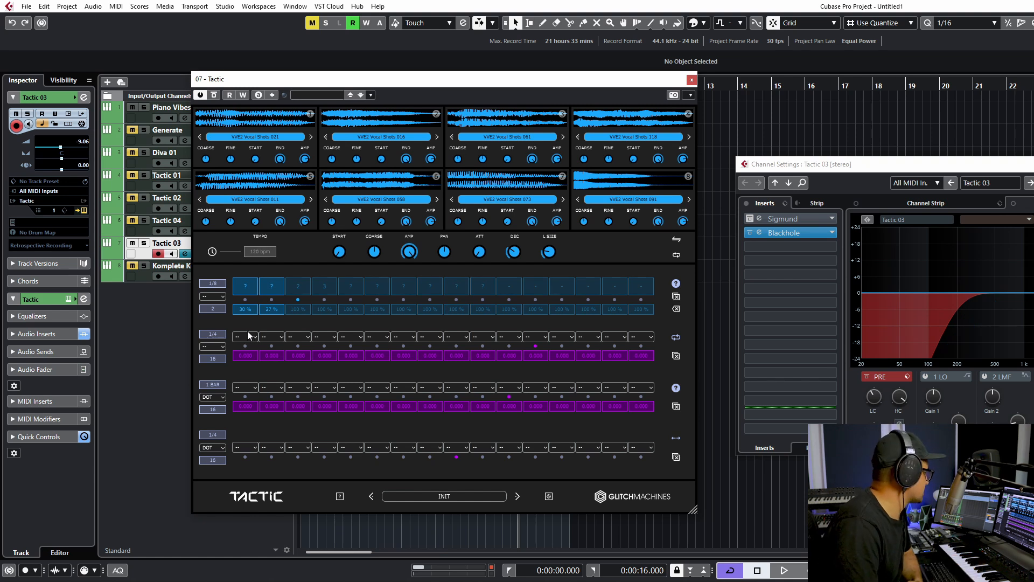
- In the first modulation sequence, assign LOO to step 1 and REV to step 3, with both turned on
{"action": "left_click", "coordinate": [247, 335]}
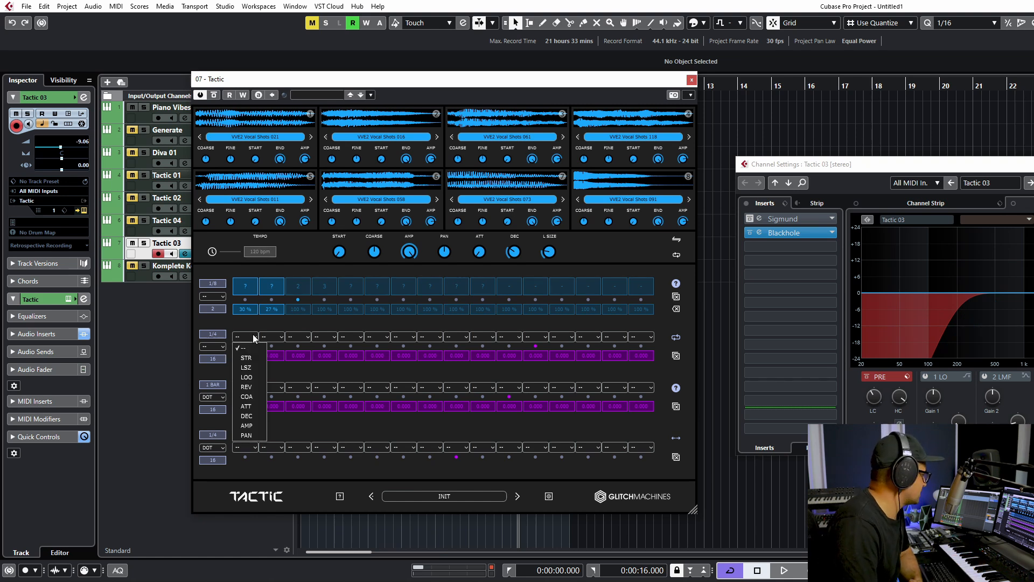
{"action": "left_click", "coordinate": [247, 377]}
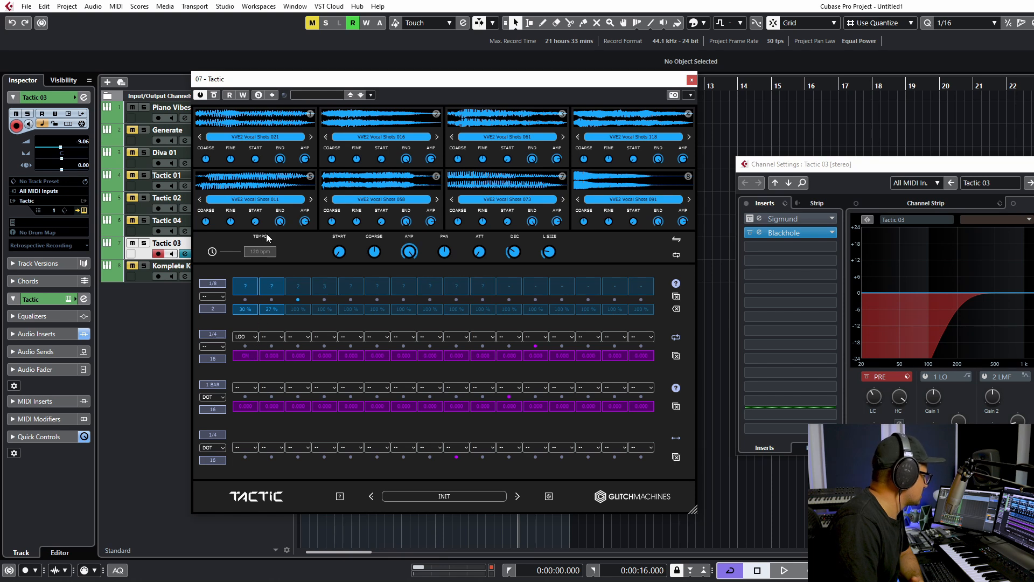
{"action": "left_click", "coordinate": [300, 336]}
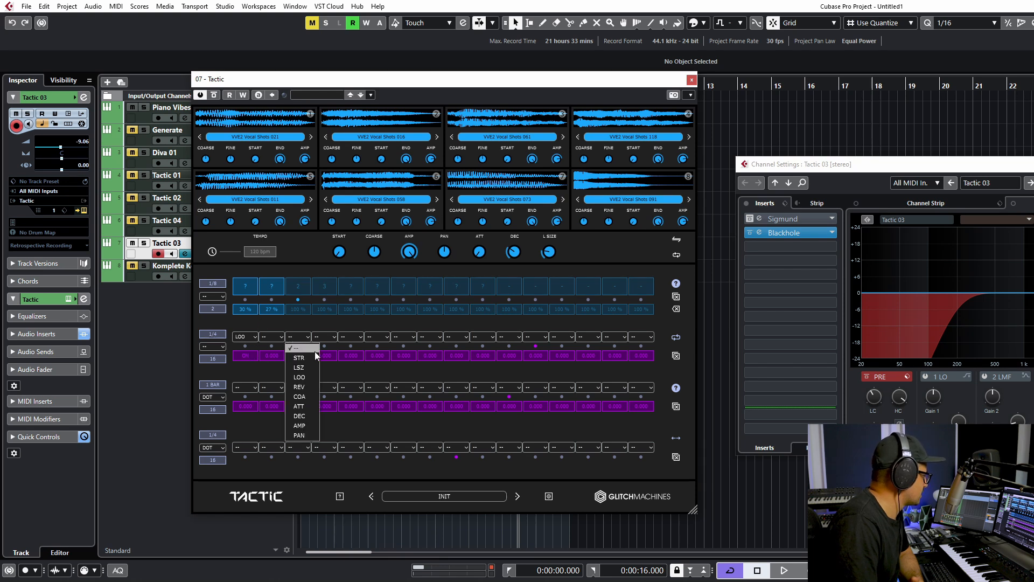
{"action": "left_click", "coordinate": [301, 387]}
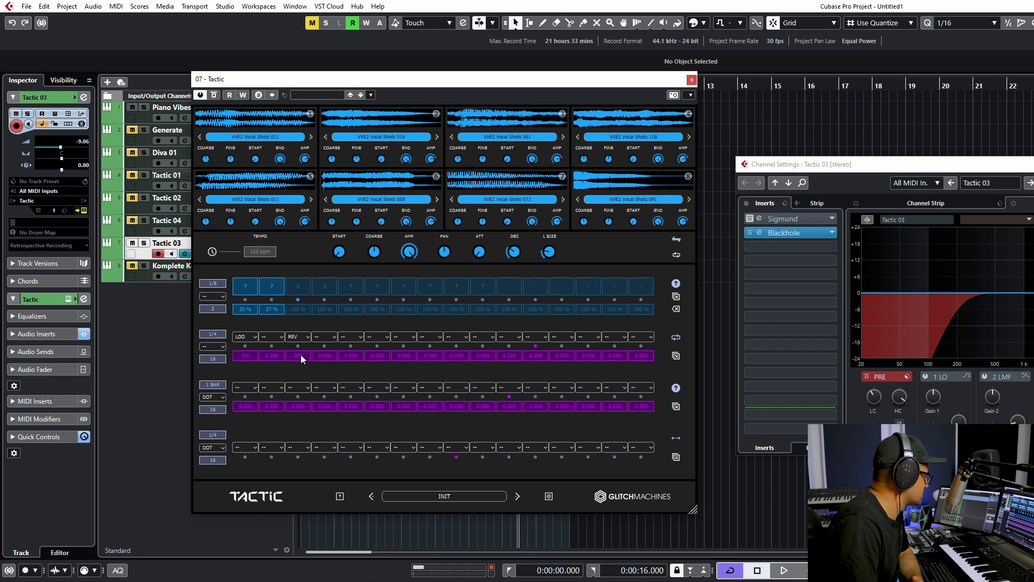
- Assign STR to step 4, DEC to step 5 and PAN to steps 6 and 7 of the first modulation sequence, adjusting their values
{"action": "left_click", "coordinate": [335, 338]}
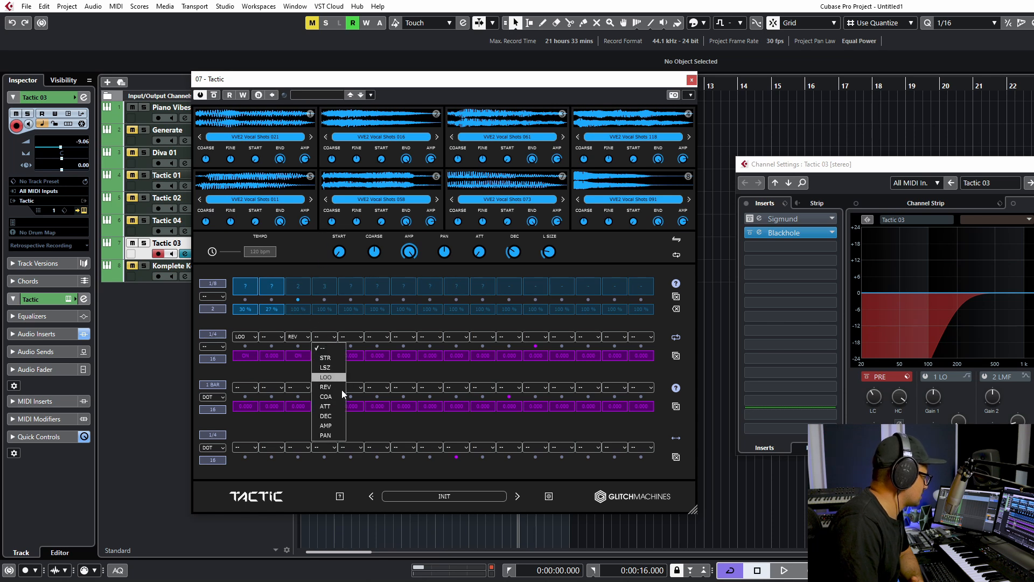
{"action": "left_click", "coordinate": [332, 358]}
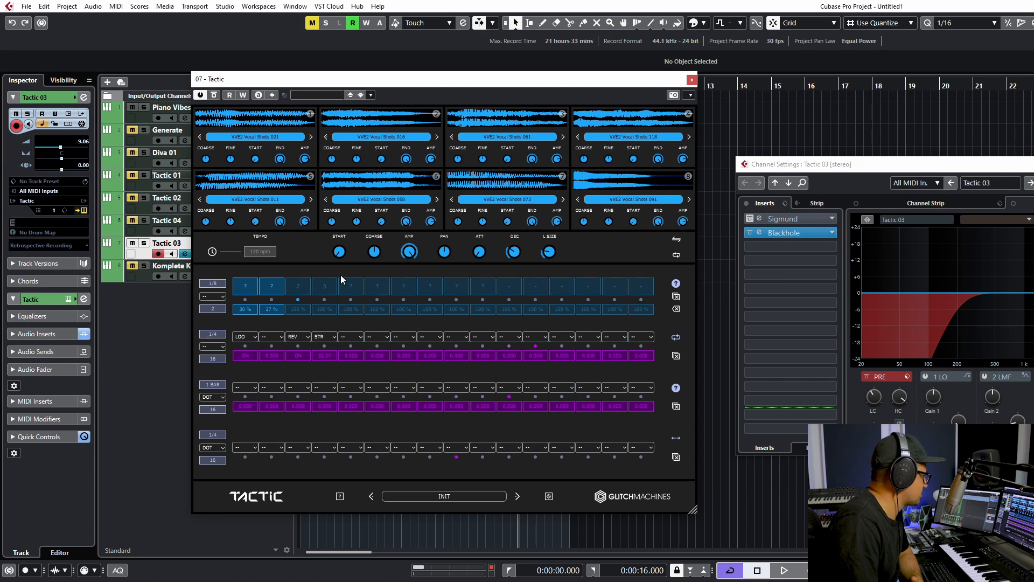
{"action": "left_click", "coordinate": [350, 337]}
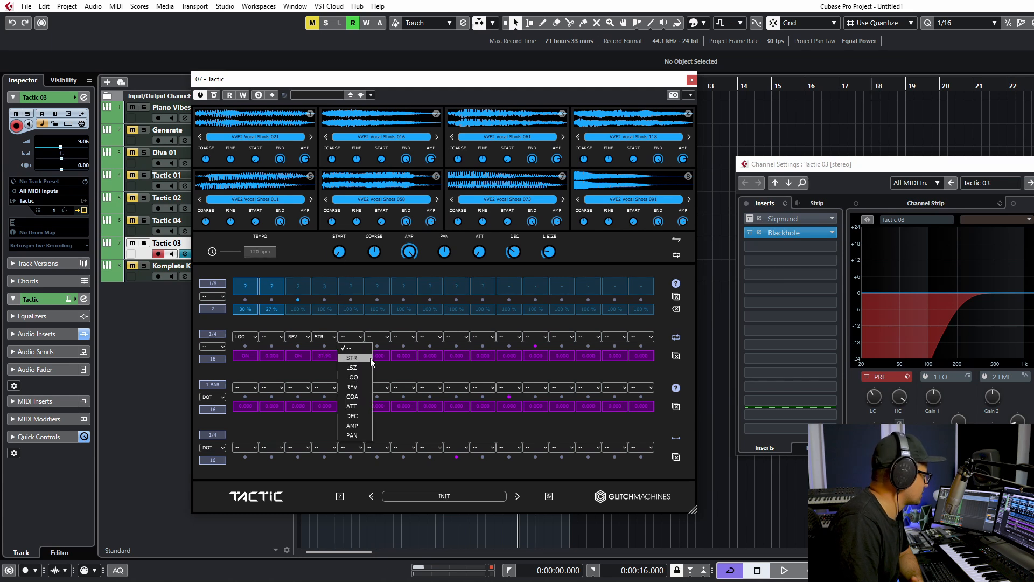
{"action": "left_click", "coordinate": [358, 416]}
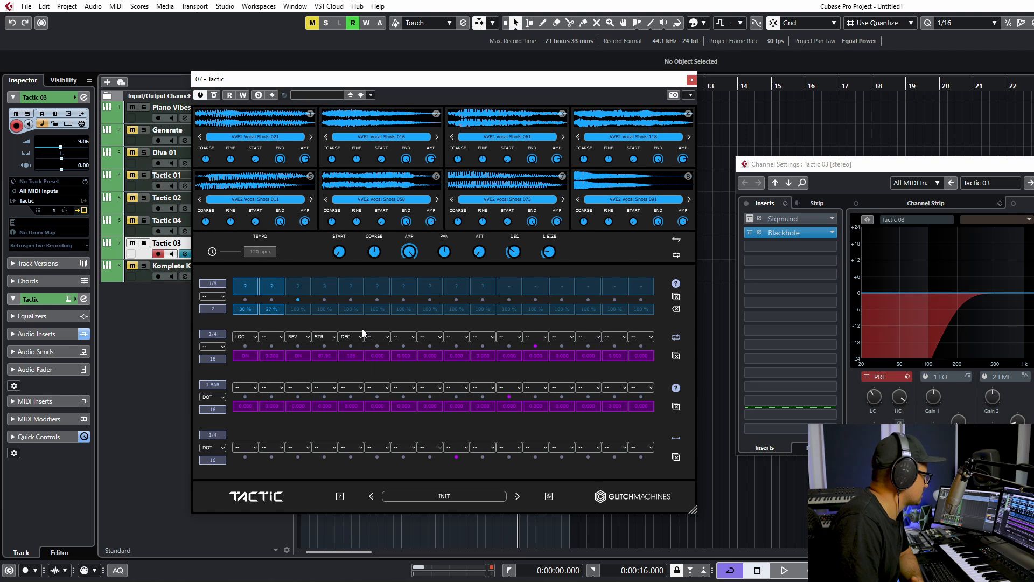
{"action": "left_click", "coordinate": [376, 337]}
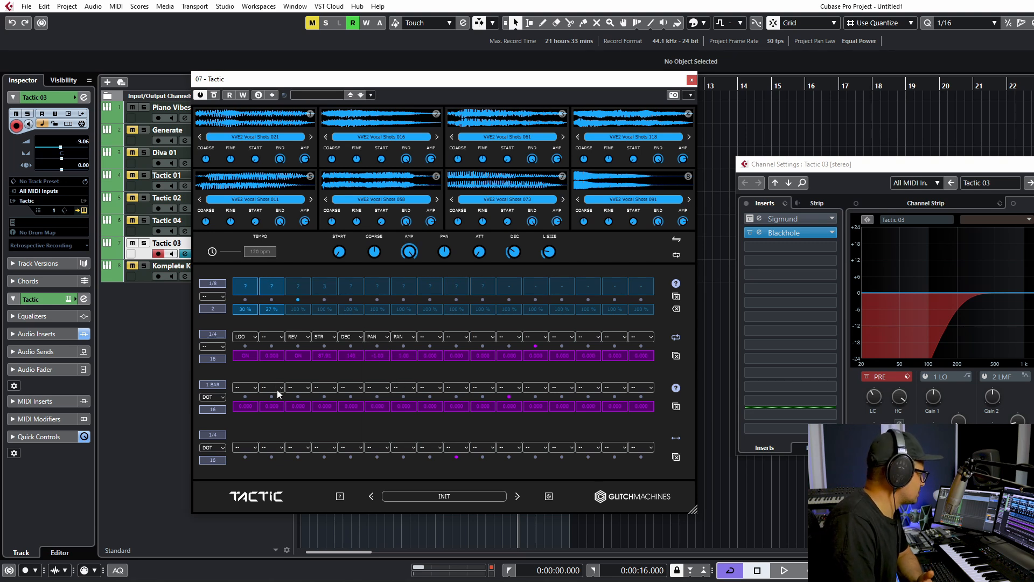
- Assign LOO to step 3 of the second modulation sequence
{"action": "left_click", "coordinate": [300, 387]}
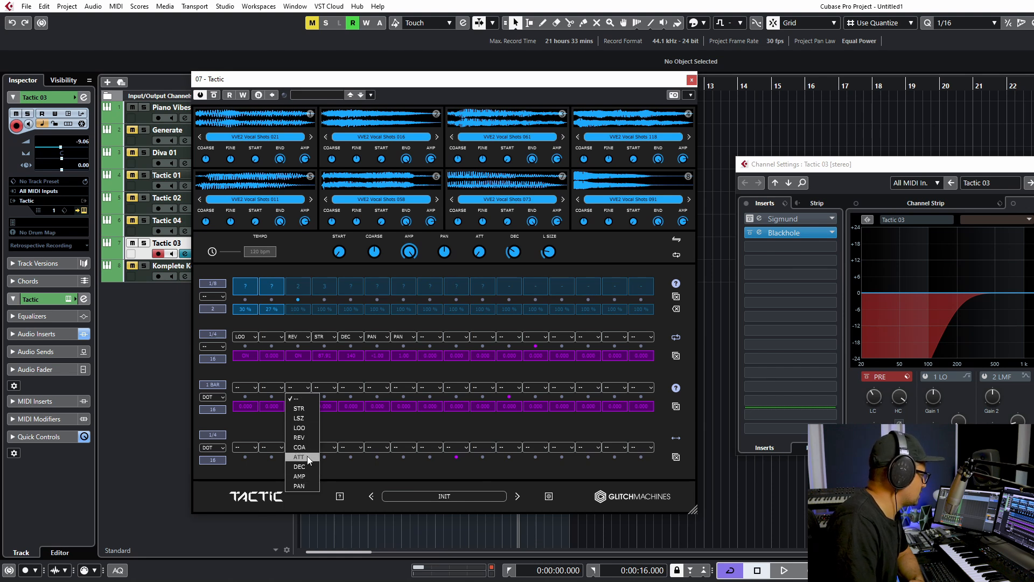
{"action": "left_click", "coordinate": [308, 427]}
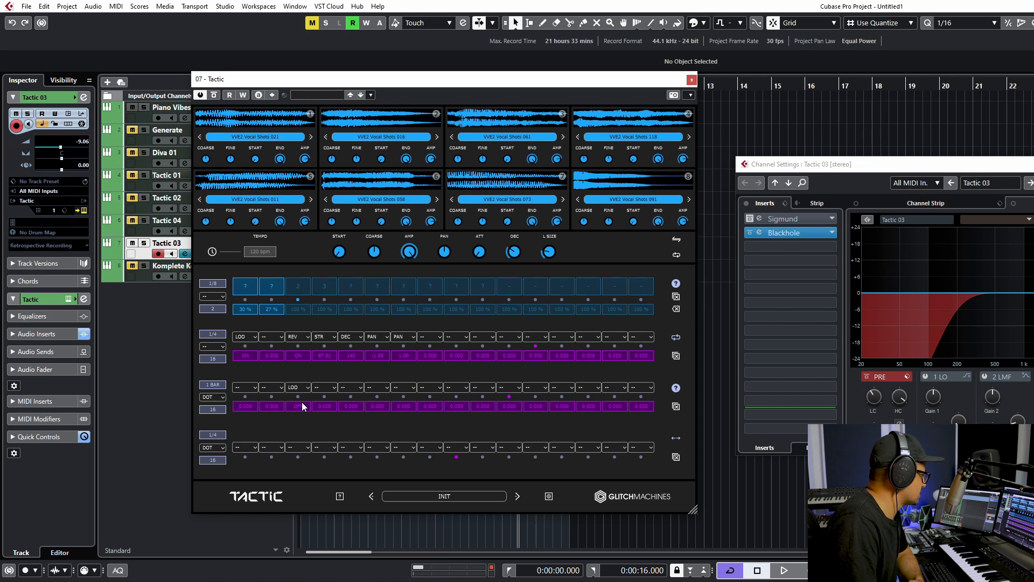
- Add LOO on step 5 of the second modulation sequence, shorten it to 5 steps at 1/16, raise L SIZE and audition
{"action": "left_click", "coordinate": [347, 388]}
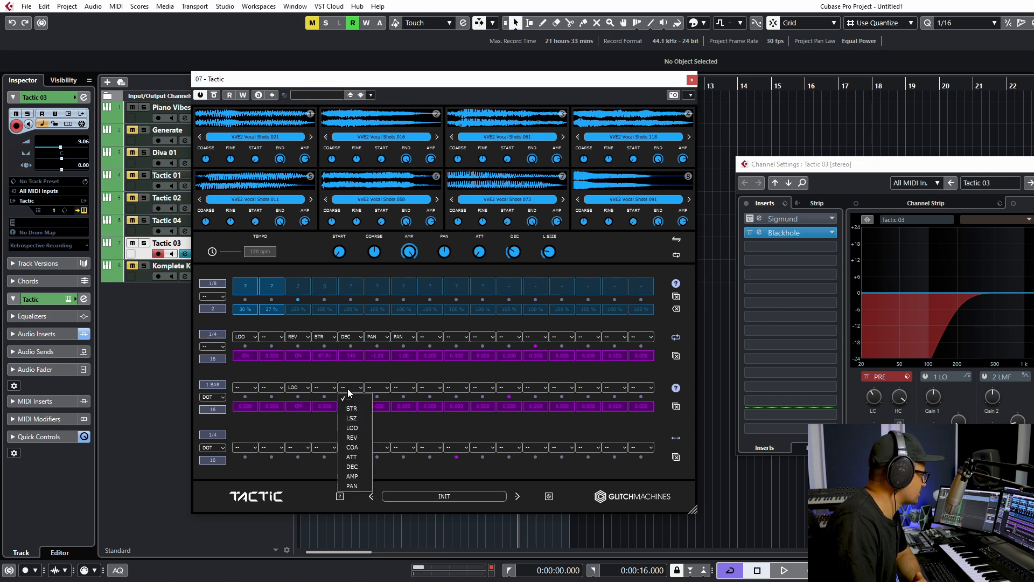
{"action": "left_click", "coordinate": [352, 427]}
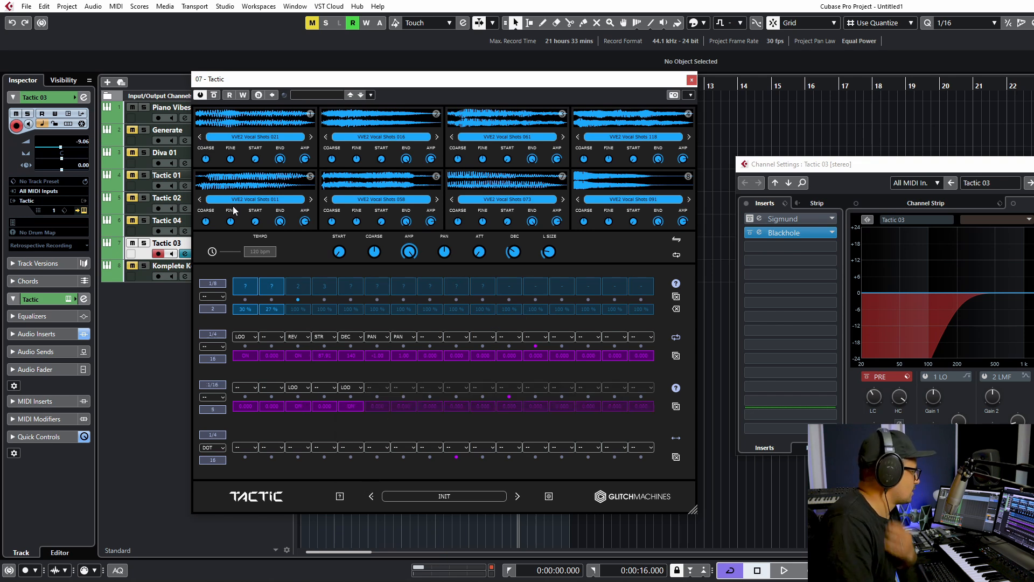
{"action": "left_click_drag", "start_coordinate": [549, 252], "coordinate": [560, 214]}
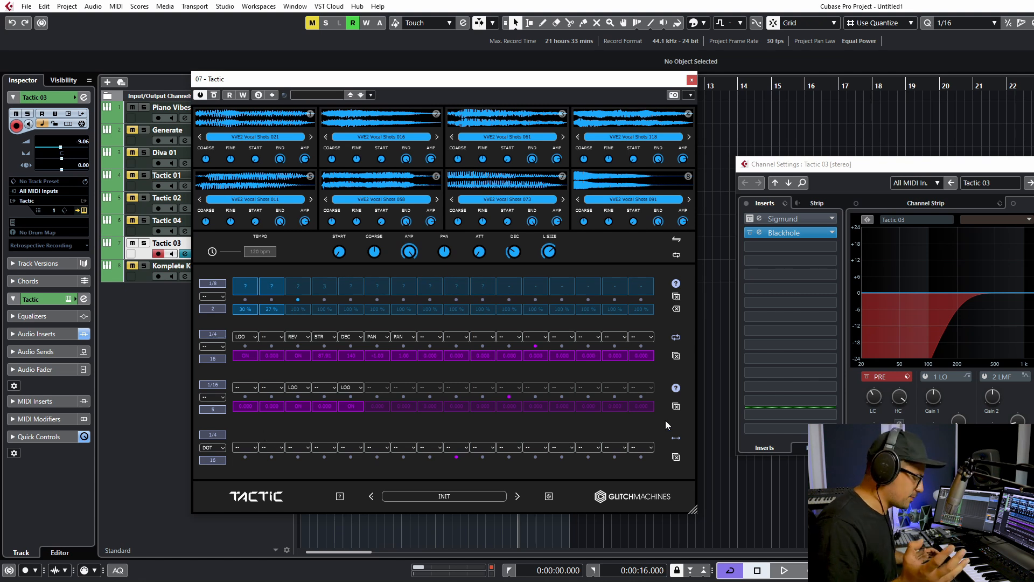
{"action": "key", "text": "space"}
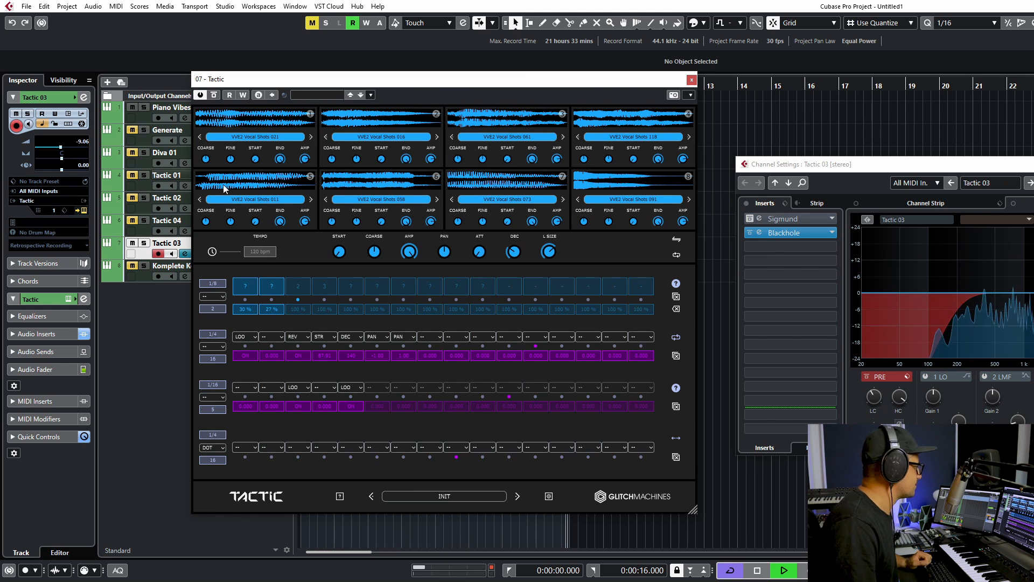
- Open the Blackhole insert on the Tactic 03 channel, rearranging the windows to reach it, and raise its mix to 26
{"action": "left_click_drag", "start_coordinate": [406, 80], "coordinate": [347, 58]}
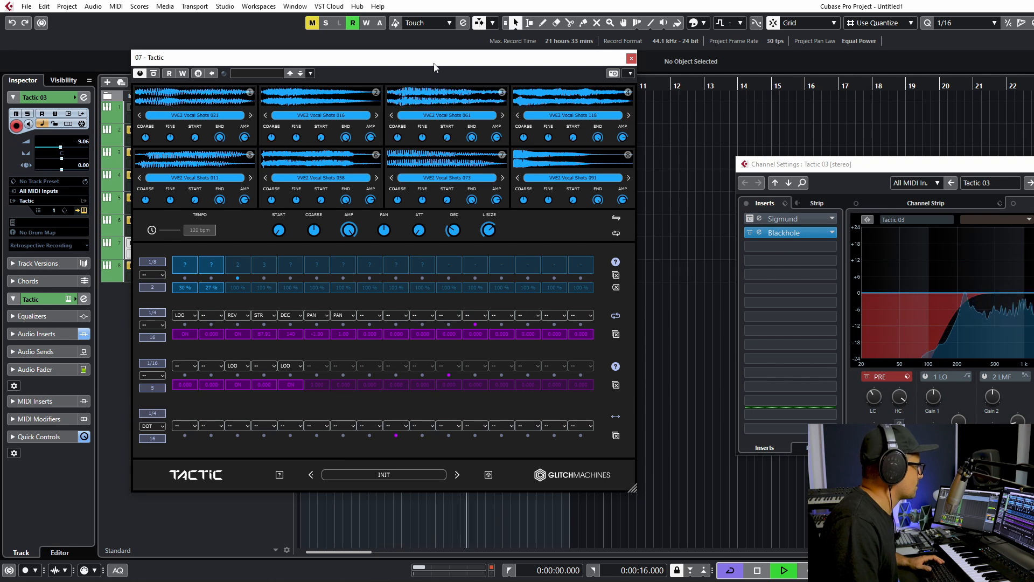
{"action": "left_click_drag", "start_coordinate": [477, 58], "coordinate": [744, 134]}
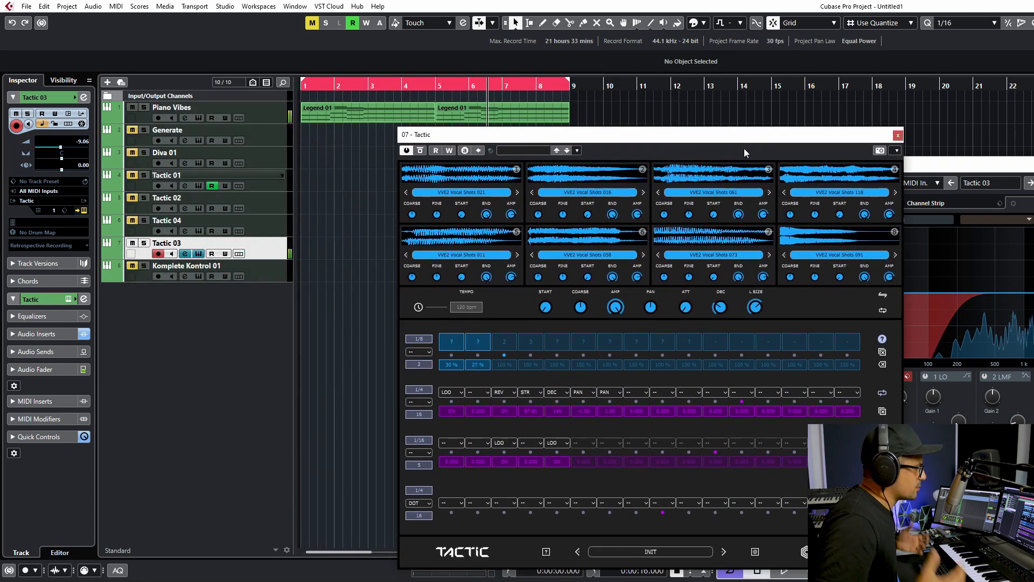
{"action": "left_click_drag", "start_coordinate": [935, 164], "coordinate": [527, 92]}
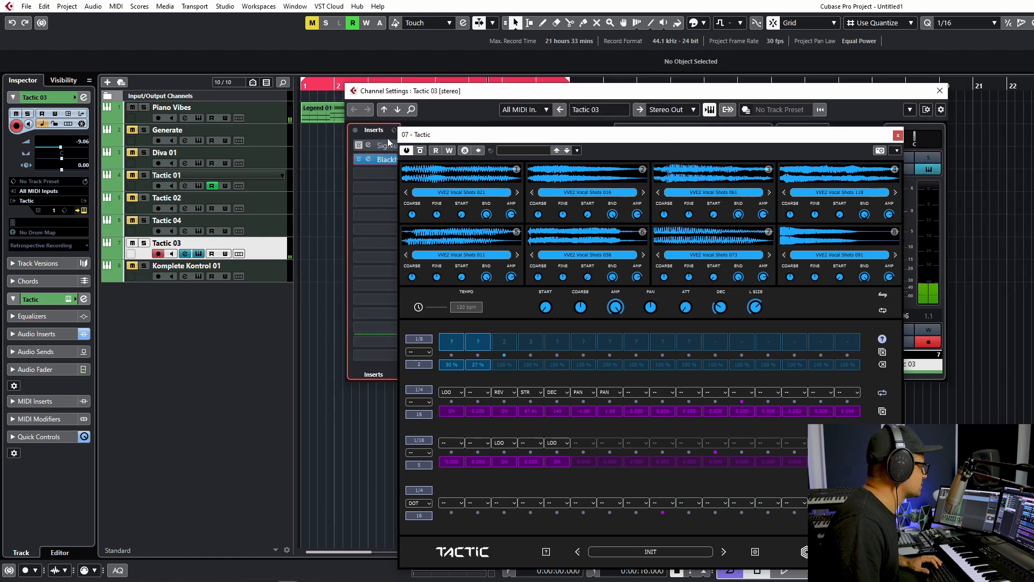
{"action": "left_click", "coordinate": [367, 160]}
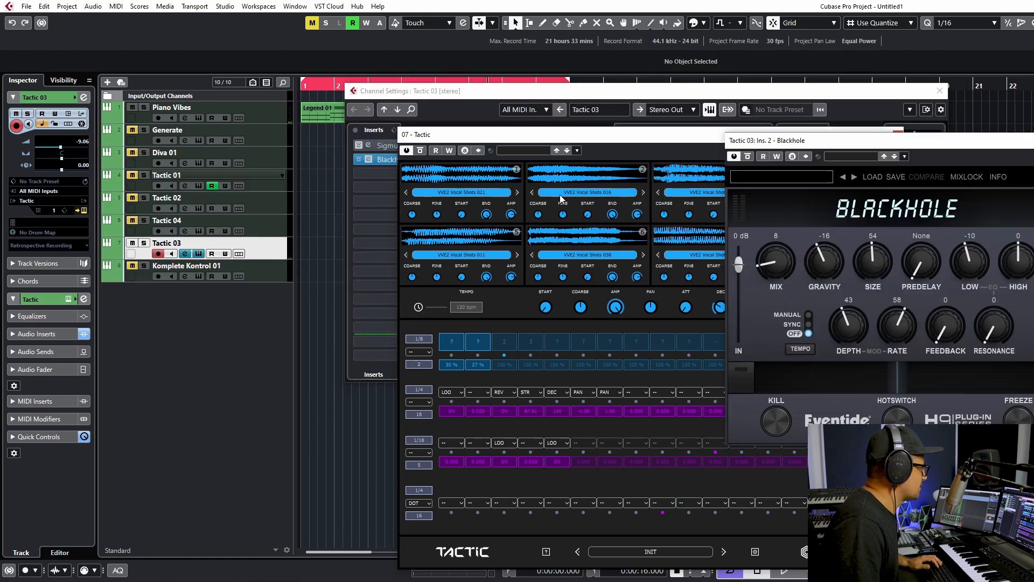
- Unmute Tactic 01 and Tactic 02, close the Tactic instrument window, and play the arrangement
{"action": "left_click", "coordinate": [179, 184]}
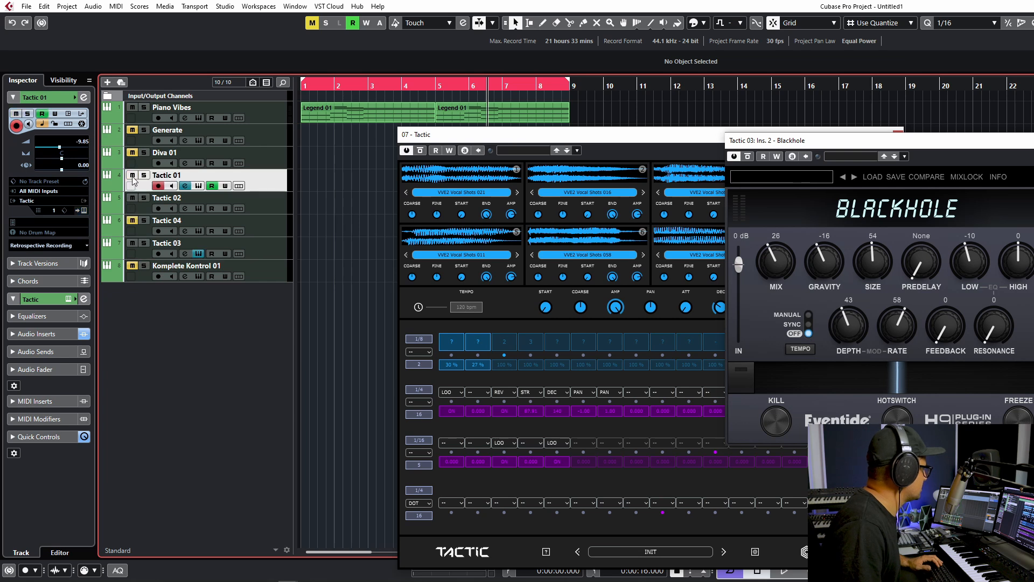
{"action": "left_click_drag", "start_coordinate": [686, 140], "coordinate": [380, 121]}
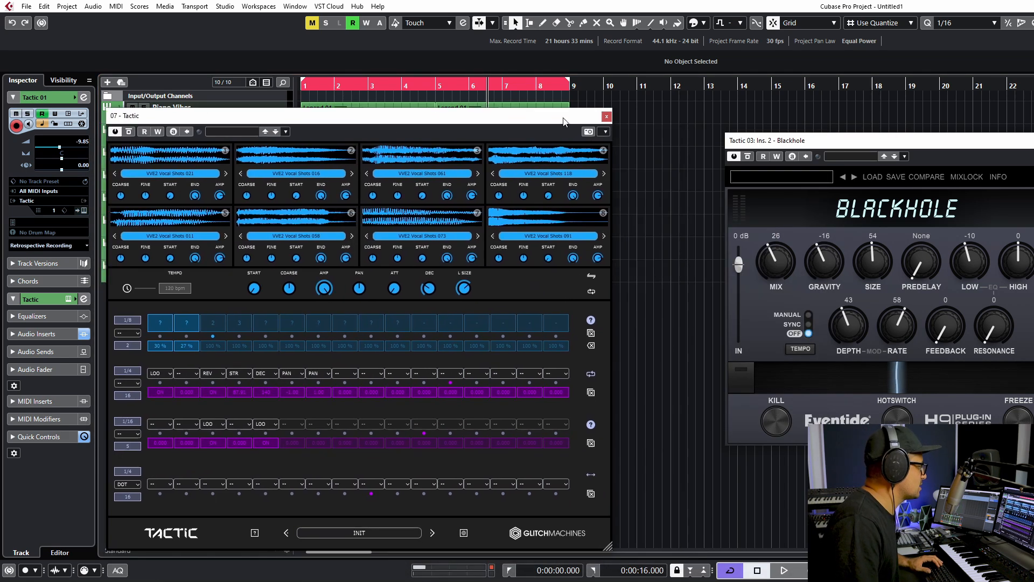
{"action": "left_click", "coordinate": [605, 116]}
{"action": "key", "text": "space"}
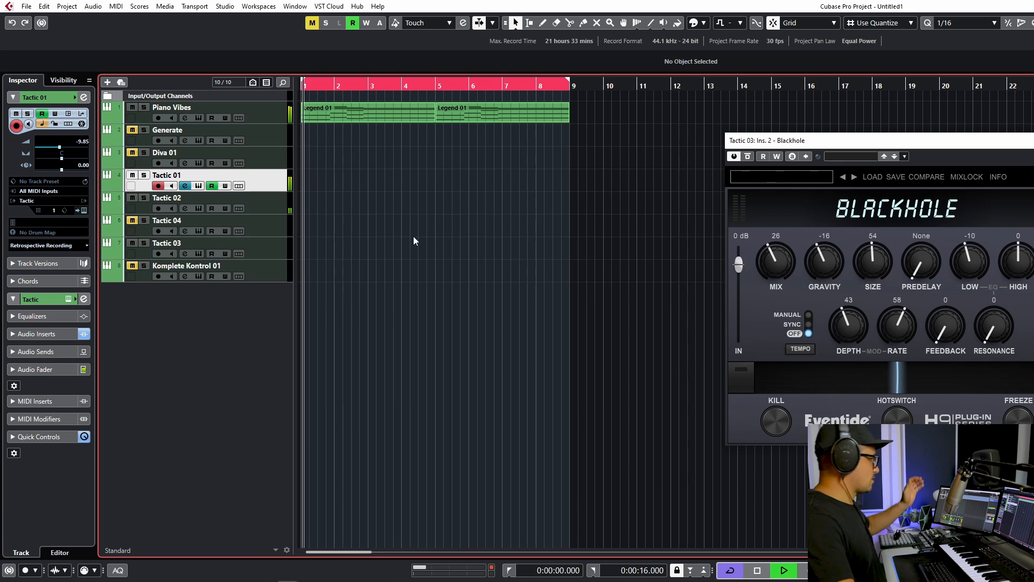
- Set Blackhole's mix to 31 and its input level to -9 dB, and close the effect
{"action": "left_click_drag", "start_coordinate": [803, 149], "coordinate": [708, 198]}
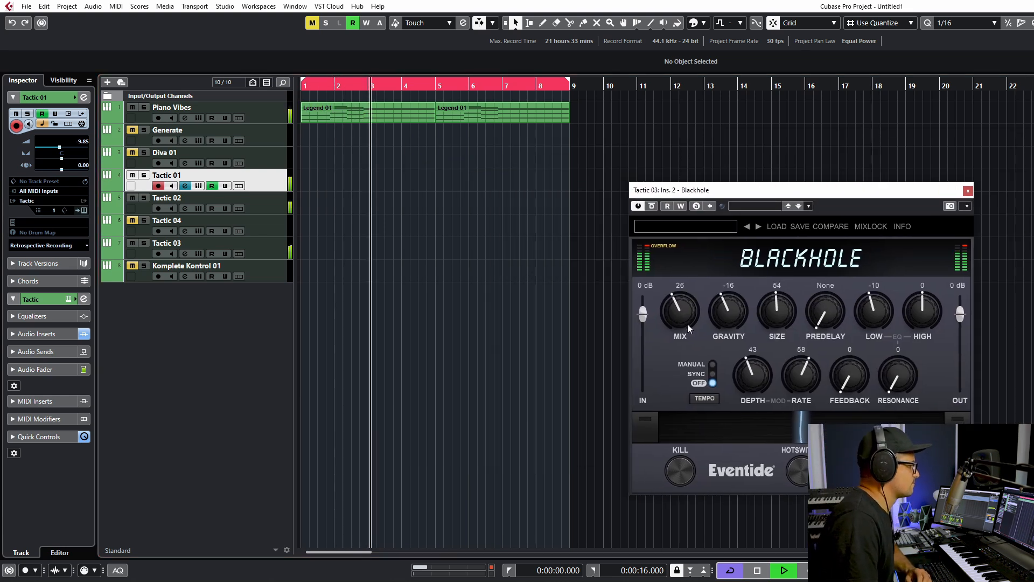
{"action": "left_click_drag", "start_coordinate": [680, 312], "coordinate": [645, 324]}
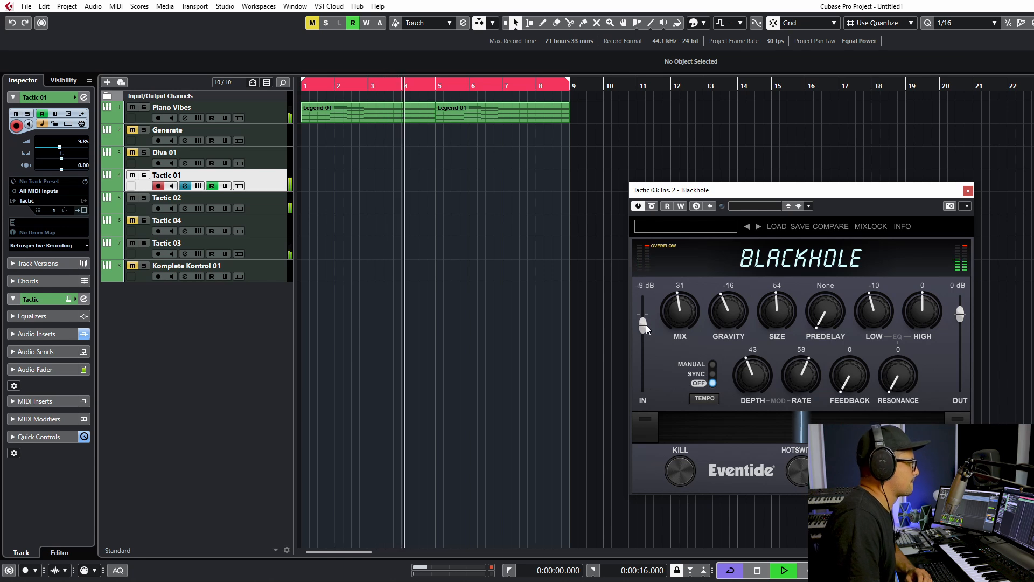
{"action": "left_click", "coordinate": [980, 218]}
{"action": "left_click", "coordinate": [968, 191]}
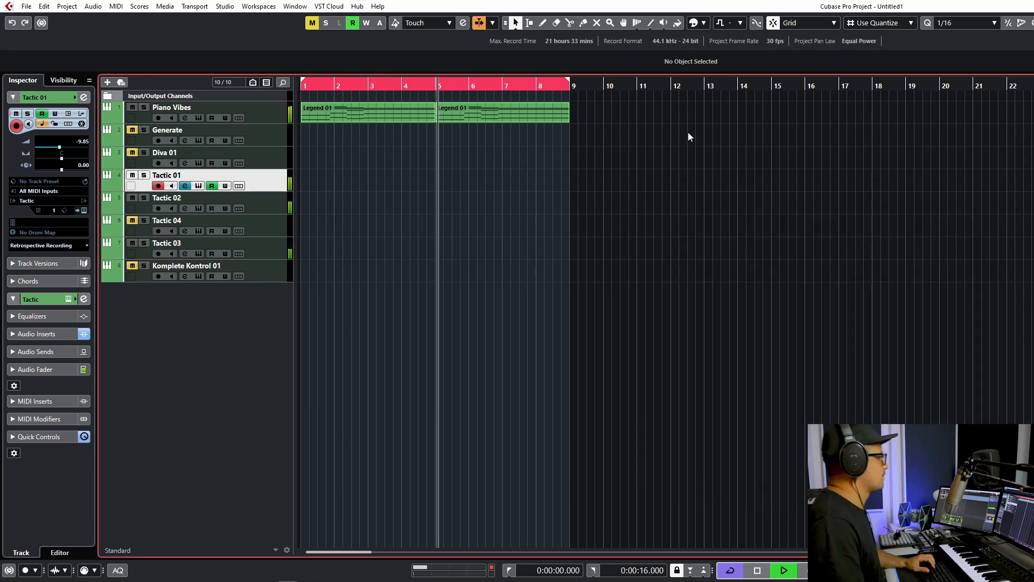
- Unmute the Diva 01 track and select it for playing along with the loop
{"action": "left_click", "coordinate": [132, 154]}
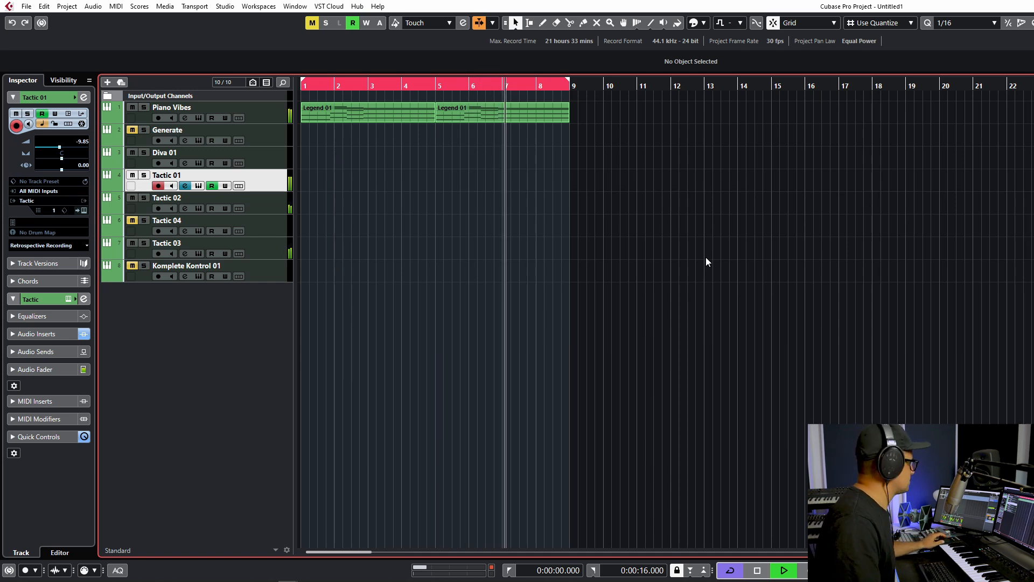
{"action": "left_click", "coordinate": [282, 157]}
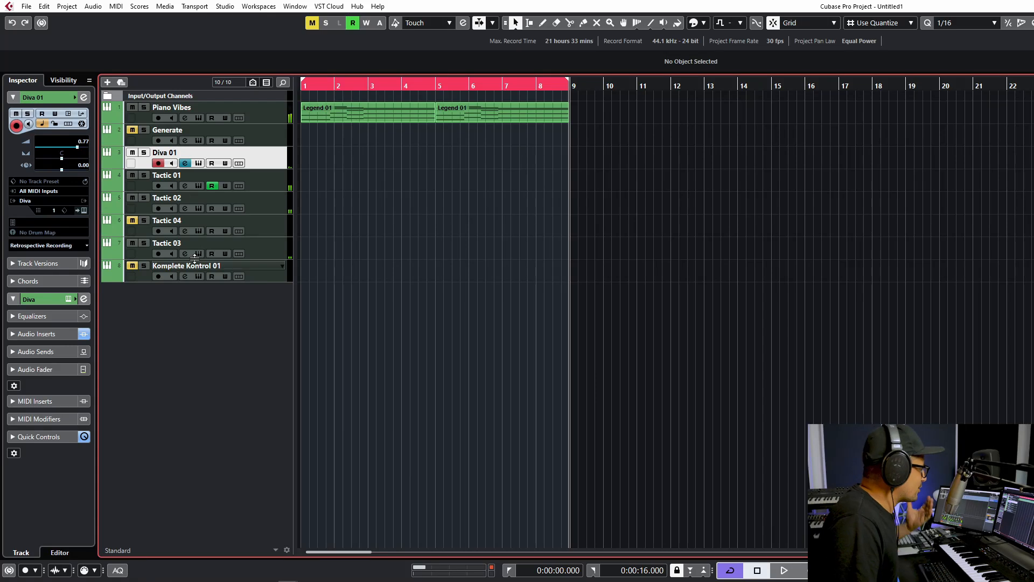
- Open the Tactic instrument and load PMTD_HatsShakers samples into all eight sampler slots on Tactic 04
{"action": "left_click", "coordinate": [254, 249]}
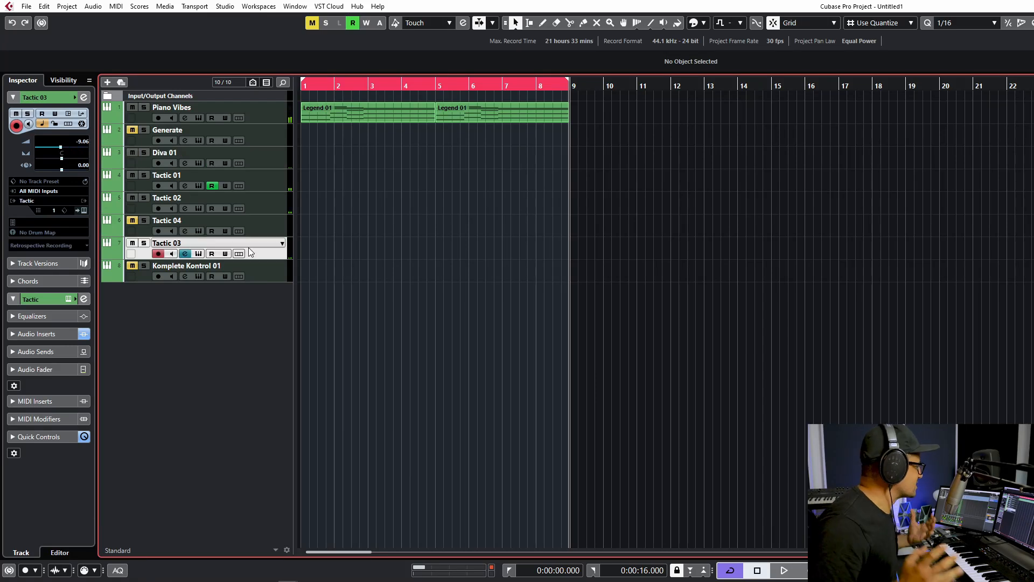
{"action": "left_click", "coordinate": [198, 254]}
{"action": "left_click_drag", "start_coordinate": [252, 118], "coordinate": [324, 79]}
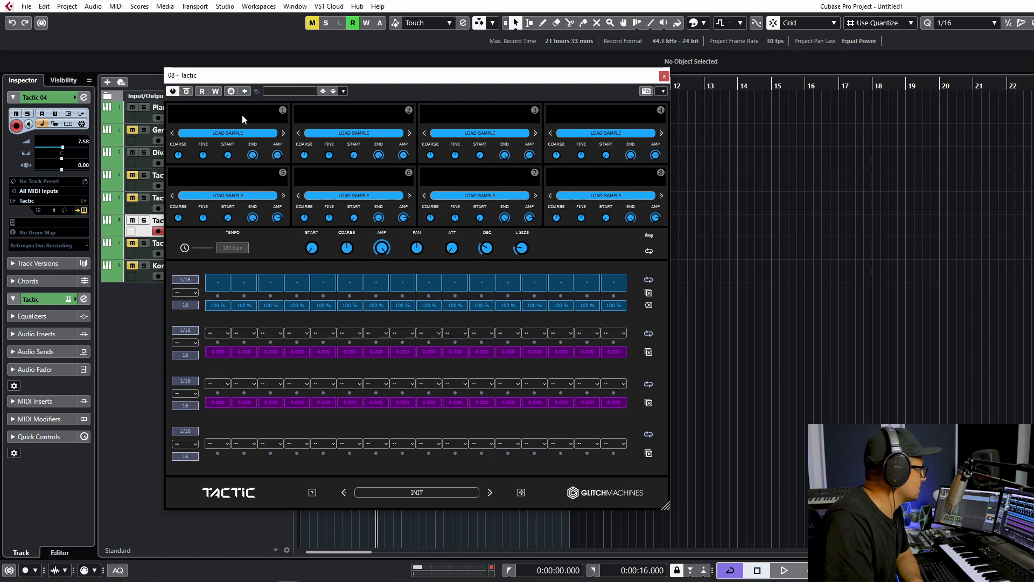
{"action": "left_click_drag", "start_coordinate": [241, 115], "coordinate": [241, 116]}
{"action": "left_click_drag", "start_coordinate": [341, 118], "coordinate": [341, 115]}
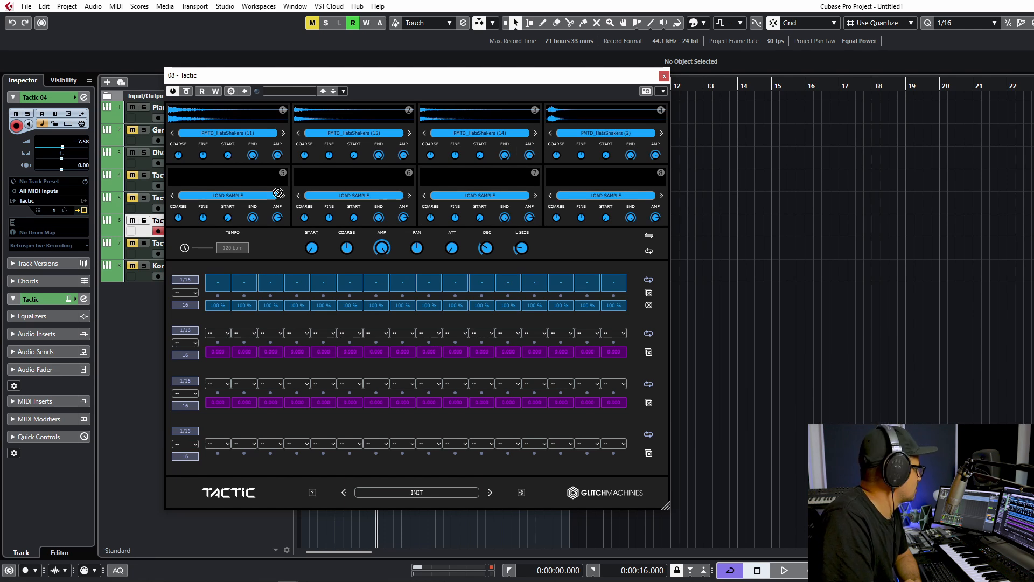
{"action": "left_click_drag", "start_coordinate": [277, 193], "coordinate": [275, 186]}
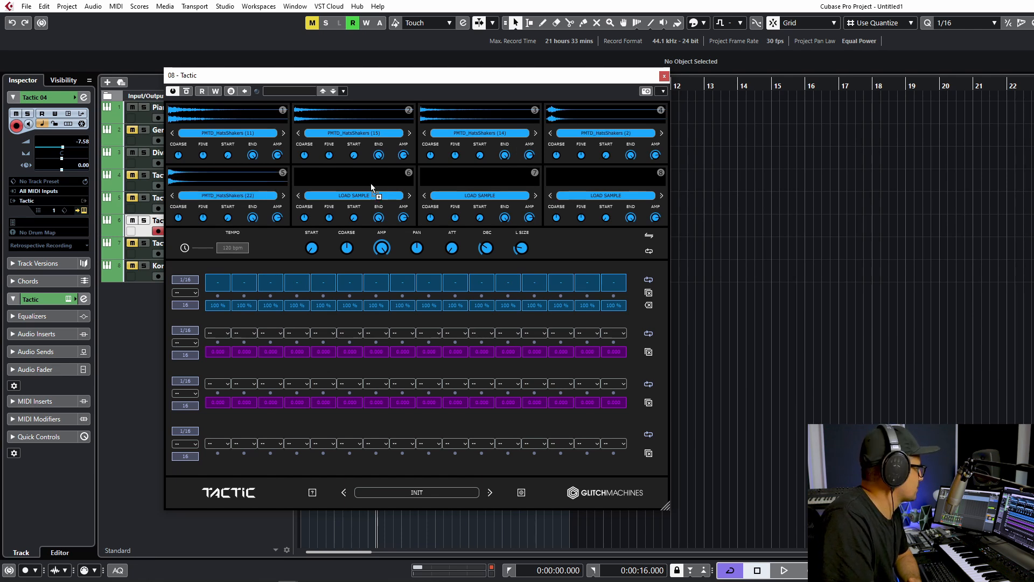
{"action": "left_click_drag", "start_coordinate": [372, 187], "coordinate": [371, 189]}
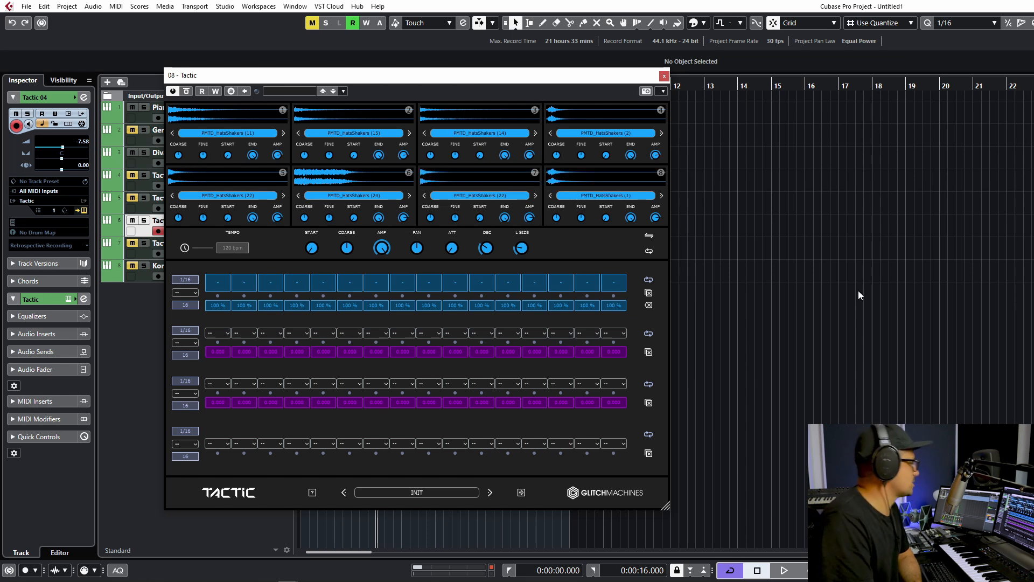
- Randomize the triggers and probabilities of Tactic 04's trigger sequencer
{"action": "left_click", "coordinate": [312, 492]}
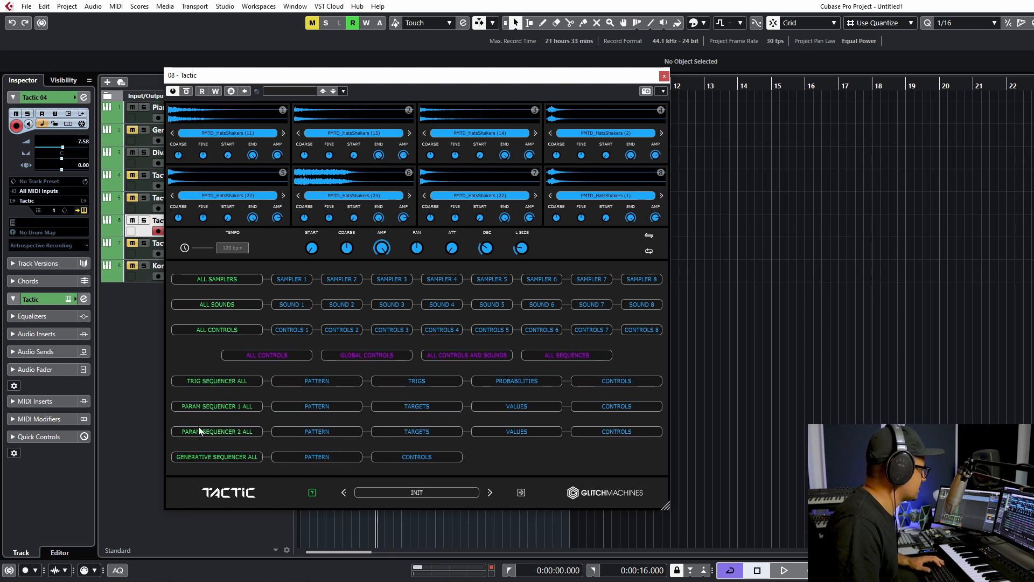
{"action": "left_click", "coordinate": [312, 493]}
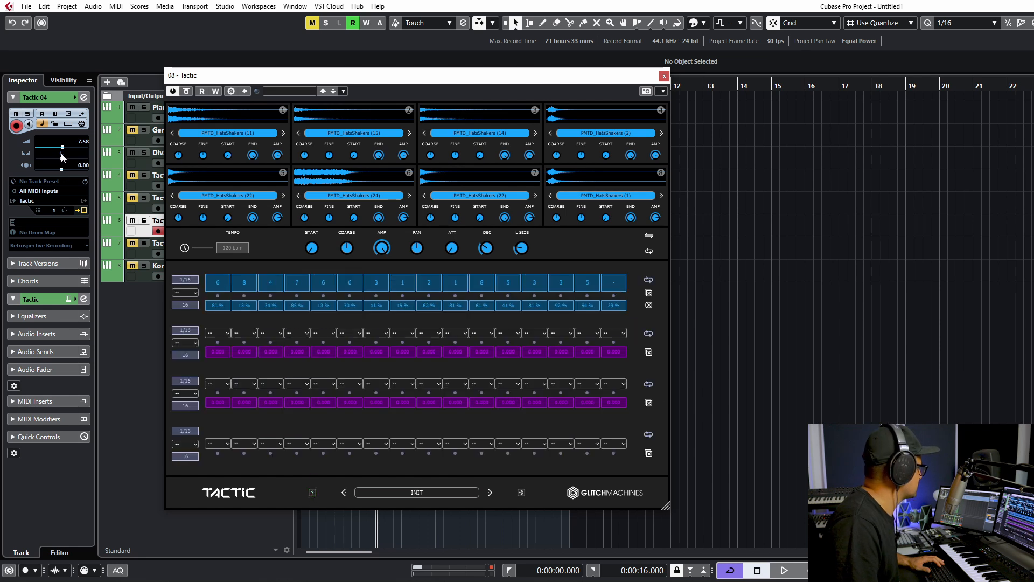
- Lower the Tactic 04 track volume to -11.1 and audition the randomized pattern
{"action": "left_click_drag", "start_coordinate": [62, 147], "coordinate": [57, 147]}
{"action": "key", "text": "space"}
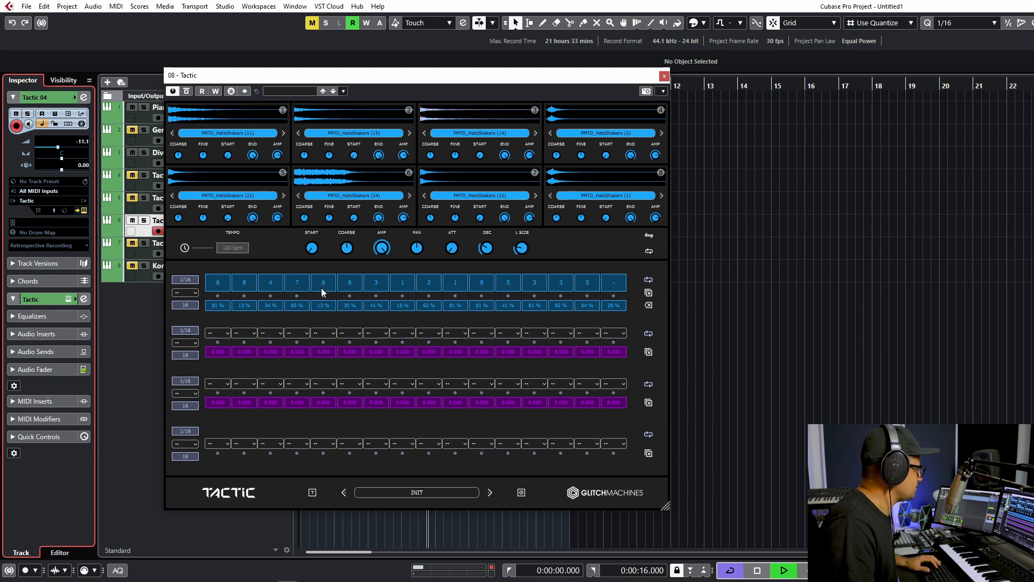
{"action": "key", "text": "space"}
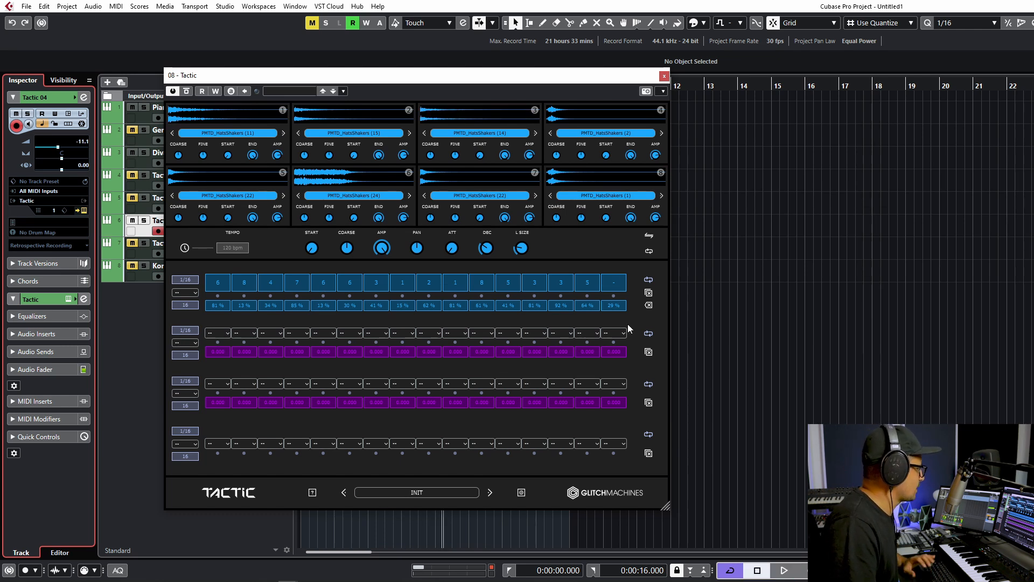
- Reset all trigger probabilities to 100 %, randomize only the probabilities again, and audition the pattern
{"action": "left_click", "coordinate": [649, 305]}
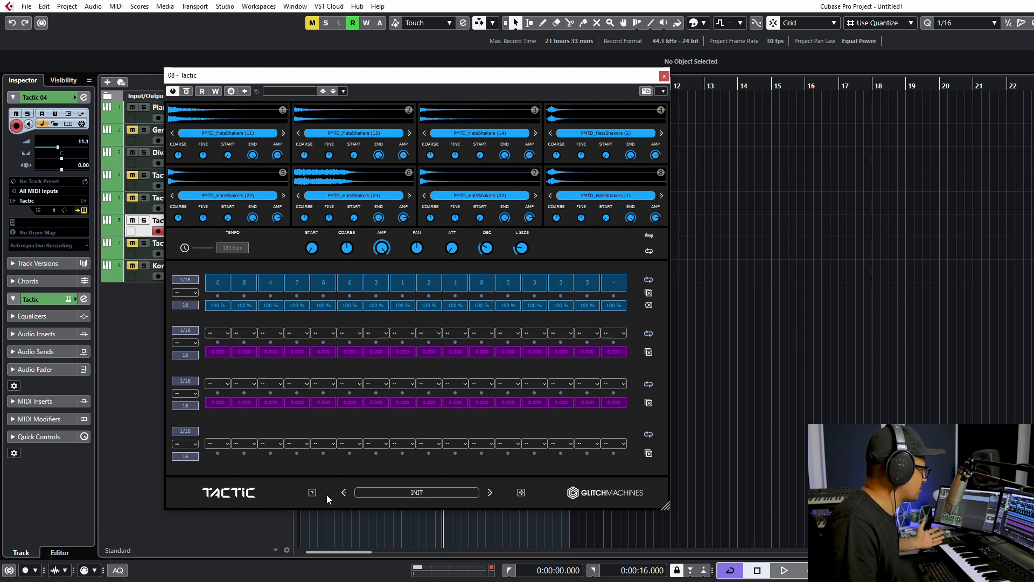
{"action": "left_click", "coordinate": [311, 492]}
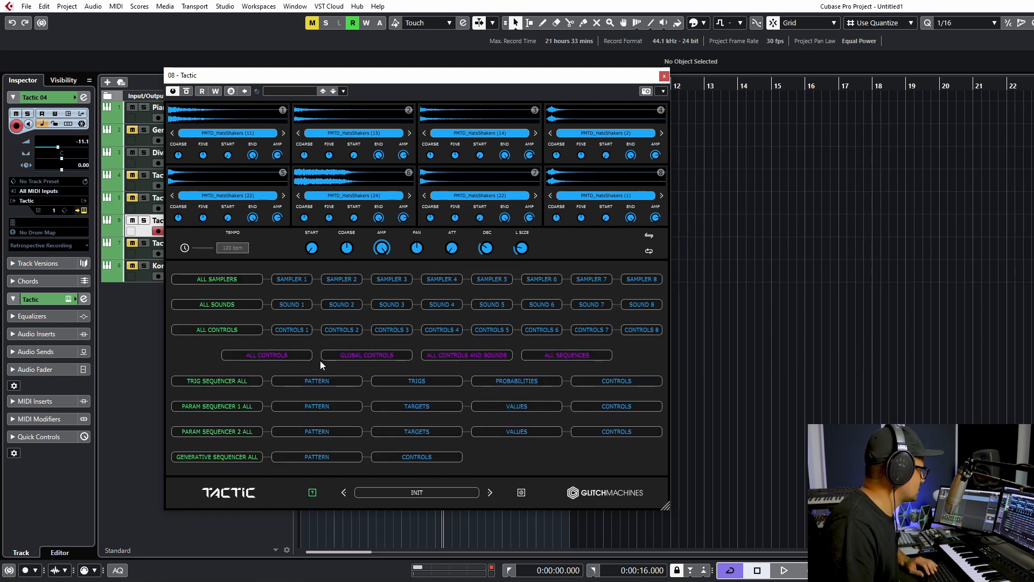
{"action": "left_click", "coordinate": [311, 492]}
{"action": "key", "text": "space"}
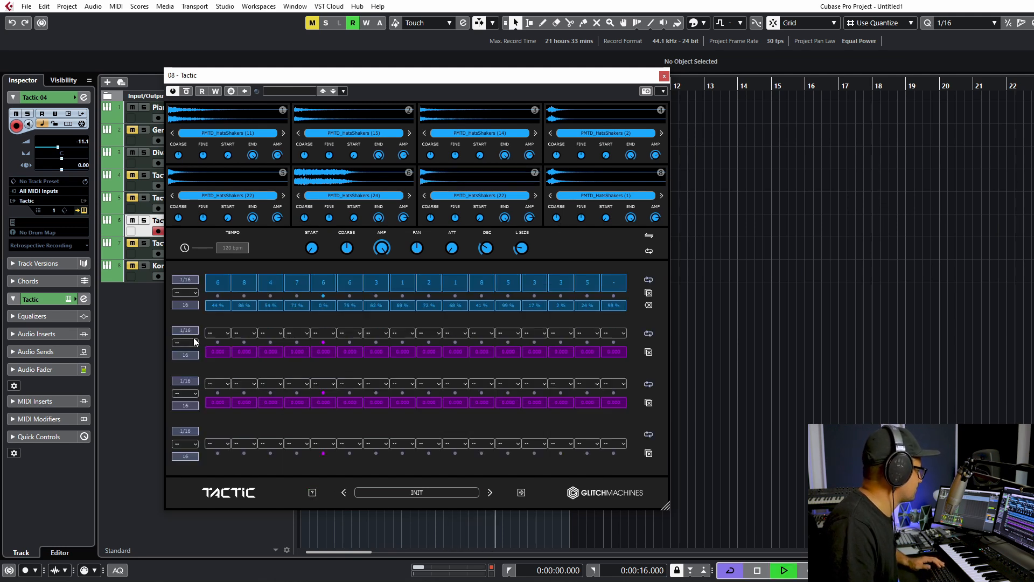
{"action": "key", "text": "space"}
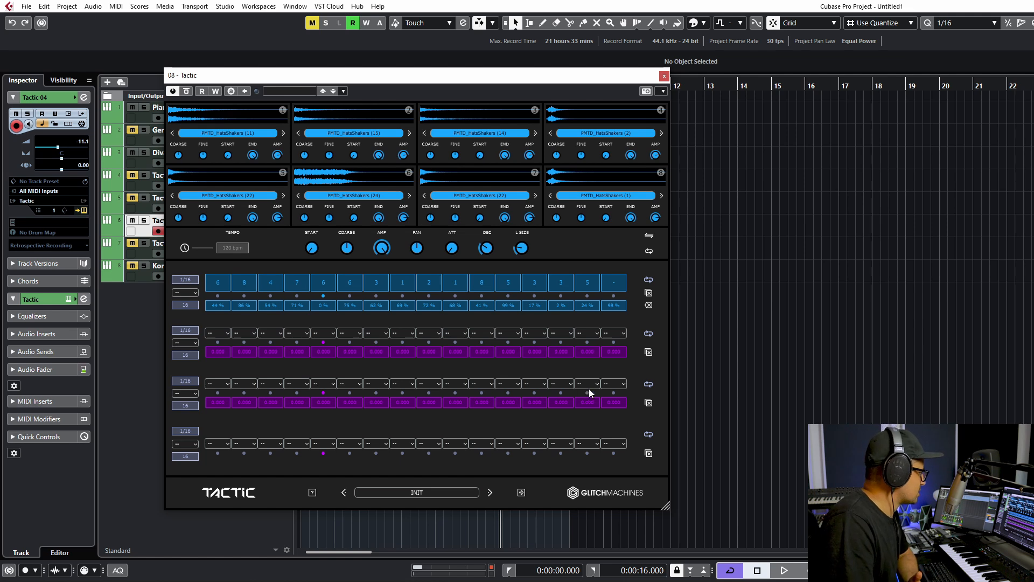
- Randomize all of parameter sequencer 1 and start playback to audition it
{"action": "left_click", "coordinate": [313, 493]}
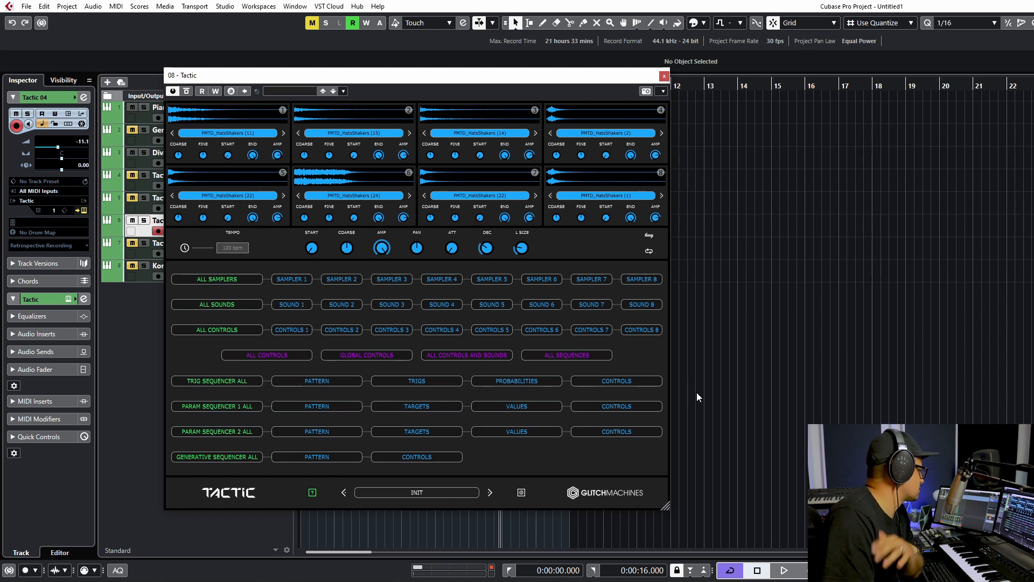
{"action": "left_click", "coordinate": [312, 493]}
{"action": "key", "text": "space"}
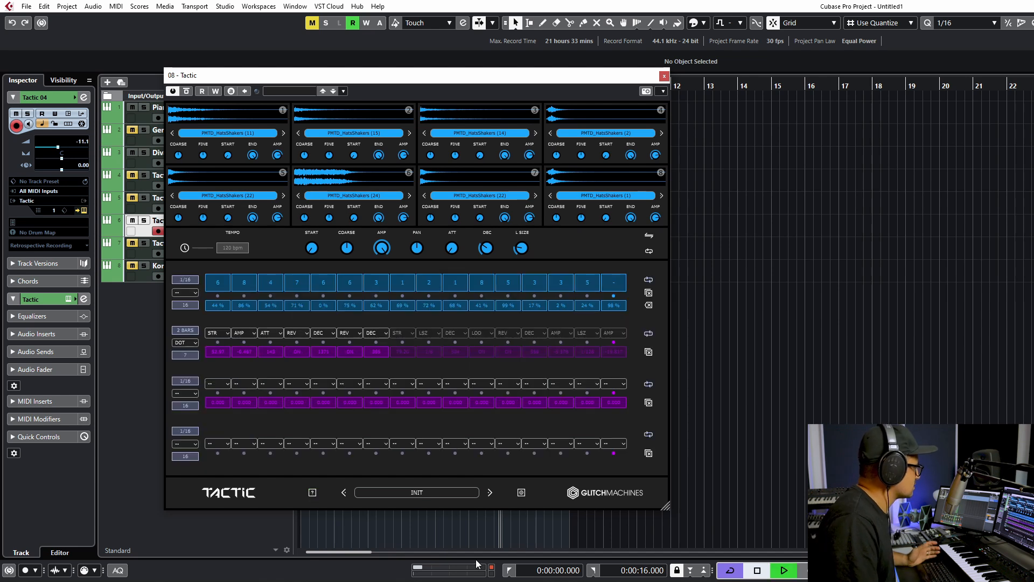
- Randomize all of parameter sequencer 2 and the generative sequencer
{"action": "left_click", "coordinate": [312, 492]}
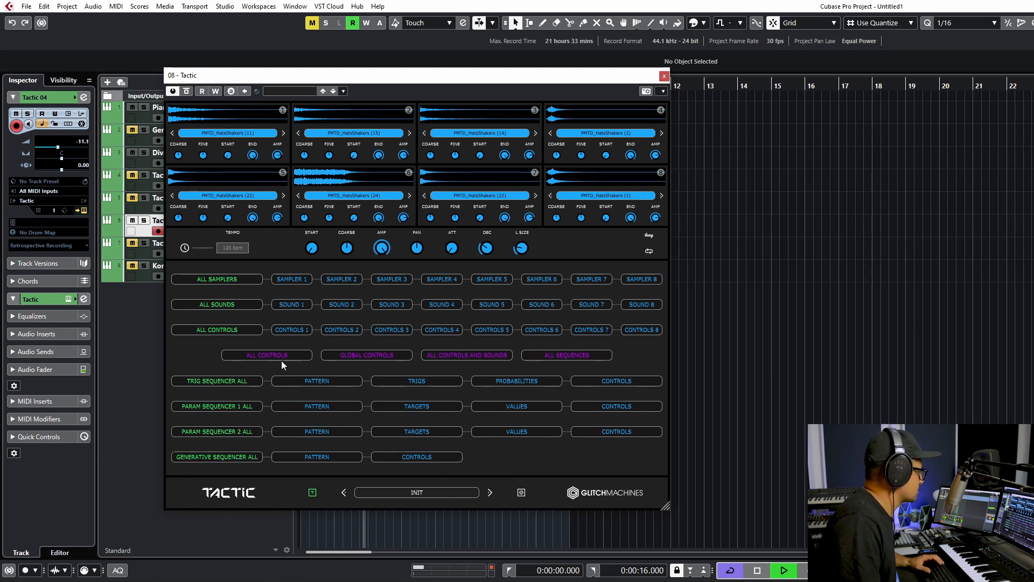
{"action": "left_click", "coordinate": [312, 492]}
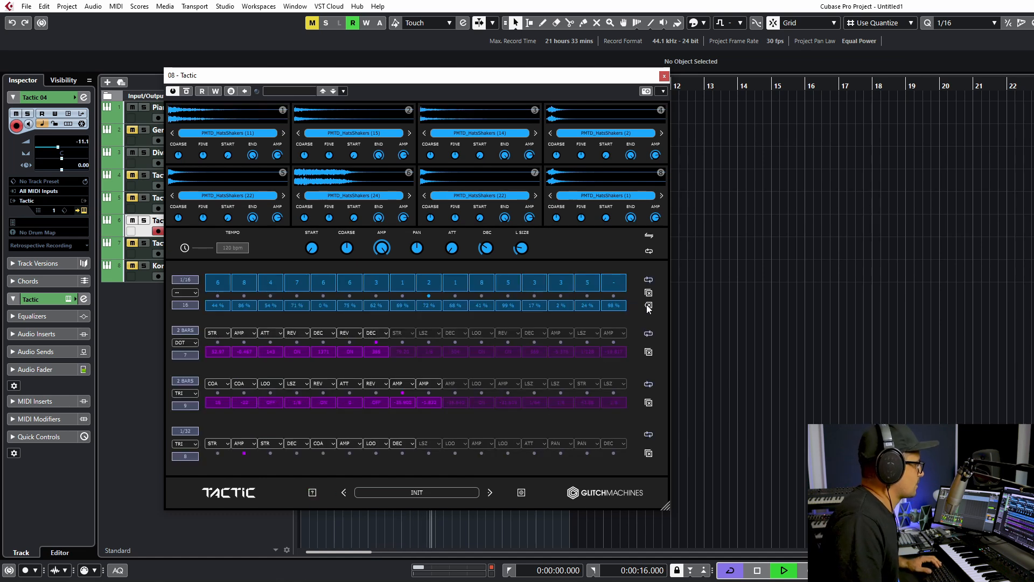
- Stop playback, reset all trigger probabilities to 100 %, and audition the pattern
{"action": "key", "text": "space"}
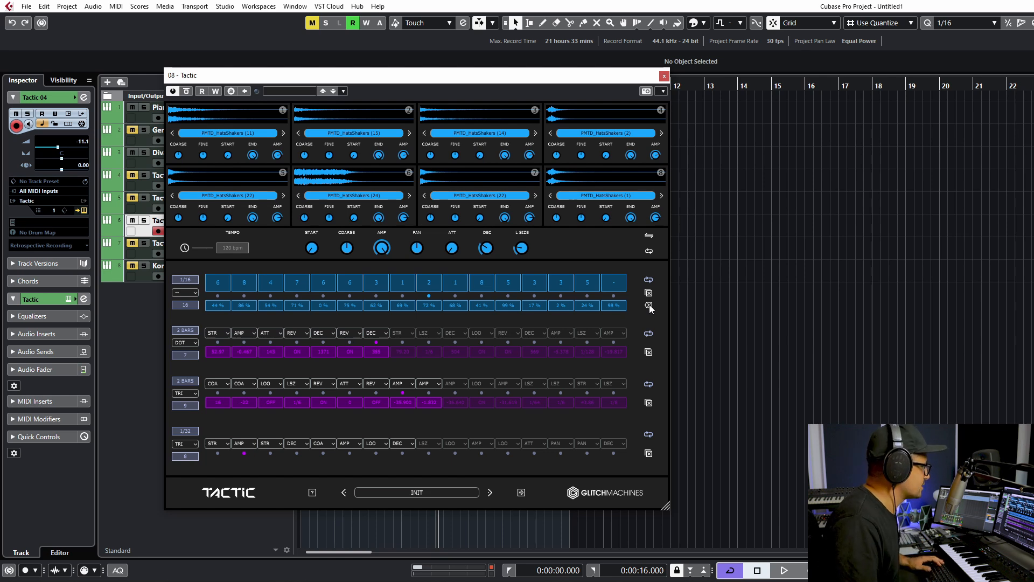
{"action": "left_click", "coordinate": [649, 305]}
{"action": "key", "text": "space"}
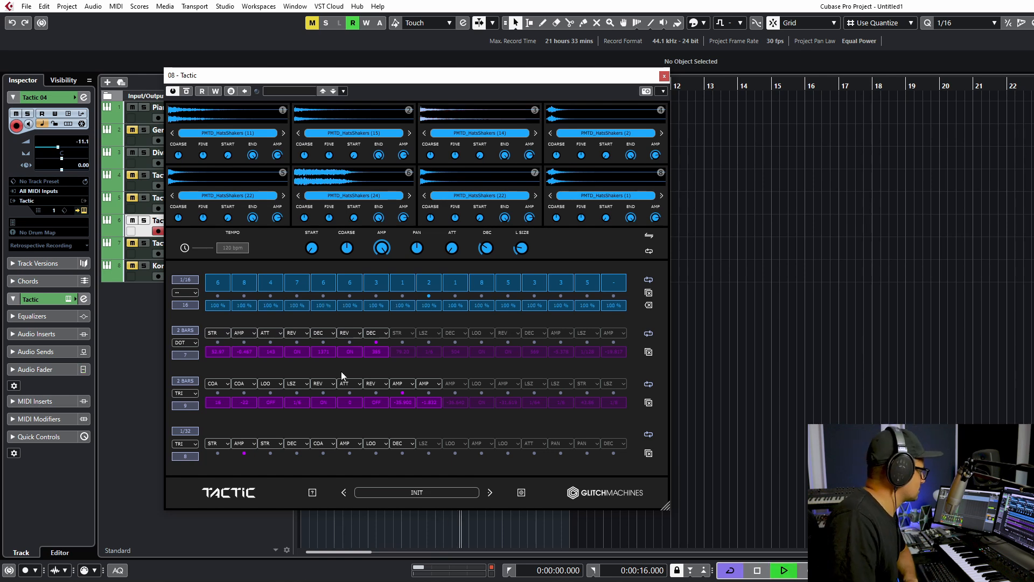
- Set both parameter sequencers and the generative sequencer to 1/16 with straight timing, and play the pattern
{"action": "left_click_drag", "start_coordinate": [222, 404], "coordinate": [196, 407]}
{"action": "key", "text": "space"}
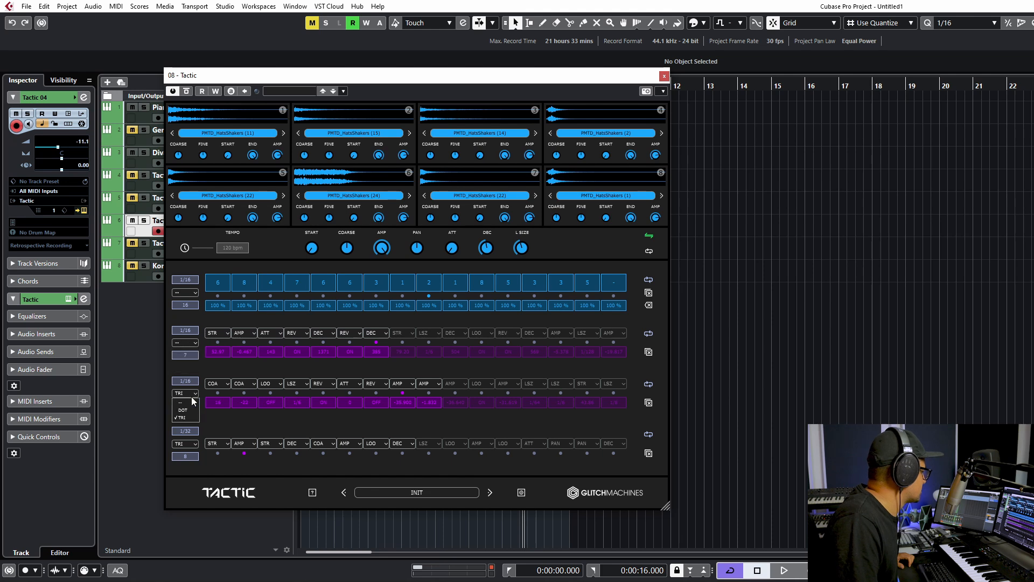
{"action": "left_click", "coordinate": [189, 446]}
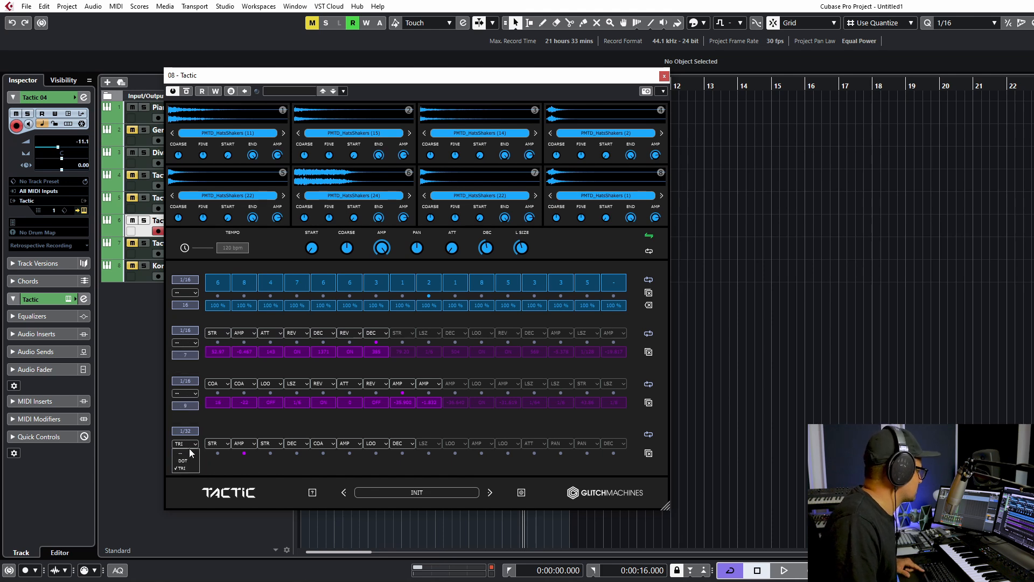
{"action": "left_click", "coordinate": [186, 453]}
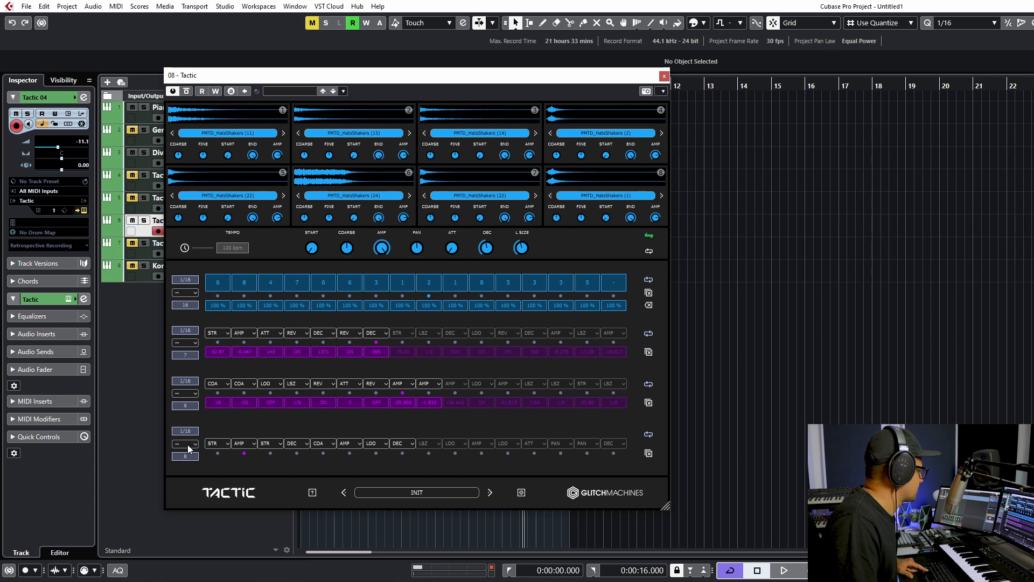
{"action": "key", "text": "space"}
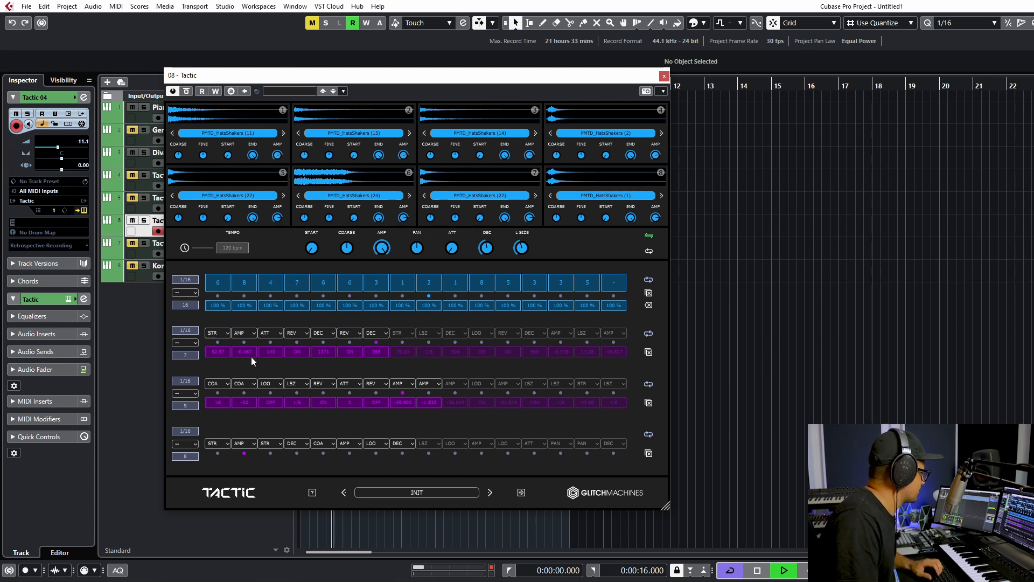
- Clear the attack assignments from both parameter sequencers, audition the pattern, and set parameter sequencer 2's rate to 1/32
{"action": "key", "text": "space"}
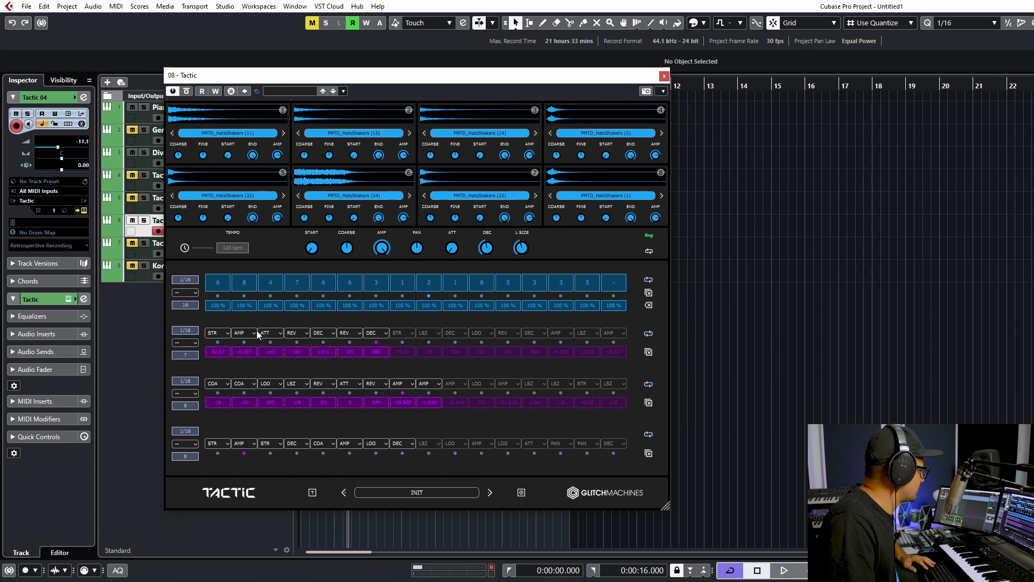
{"action": "left_click", "coordinate": [267, 334]}
{"action": "left_click", "coordinate": [270, 346]}
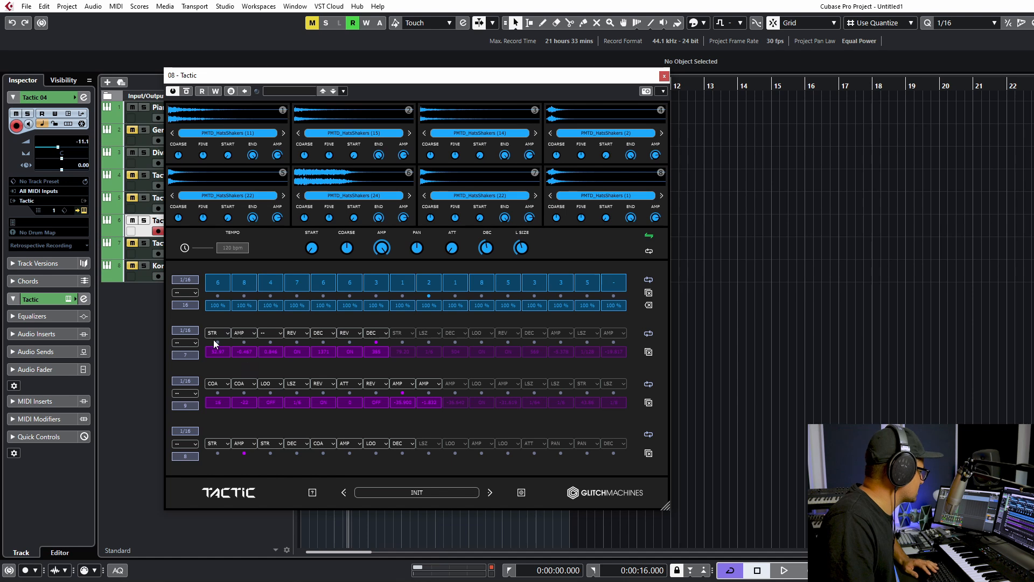
{"action": "key", "text": "space"}
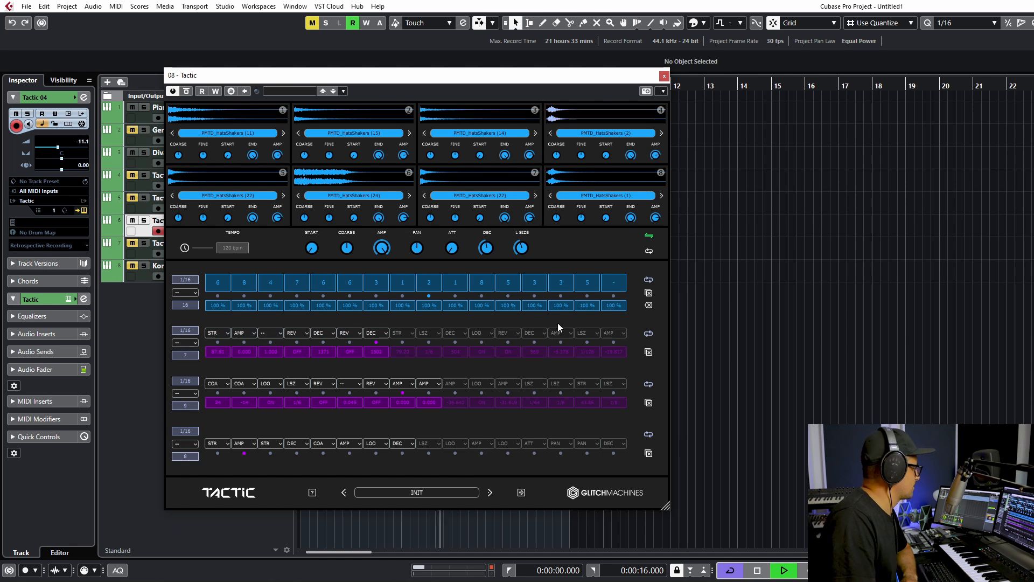
{"action": "left_click", "coordinate": [197, 378]}
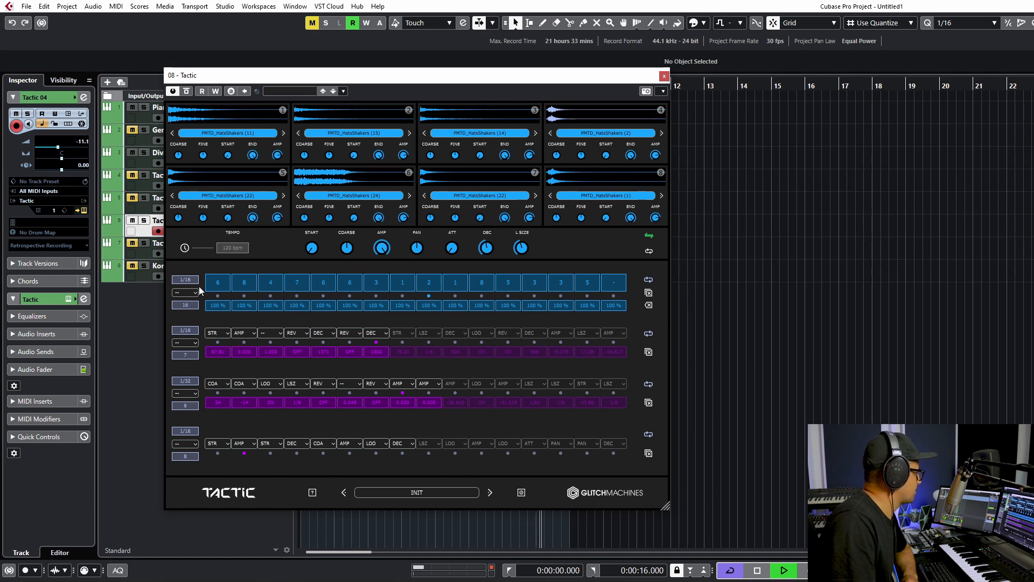
- Close the plugin window and unmute the Tactic 03, Tactic 02, Tactic 01 and Generate tracks during playback
{"action": "key", "text": "Escape"}
{"action": "left_click", "coordinate": [132, 243]}
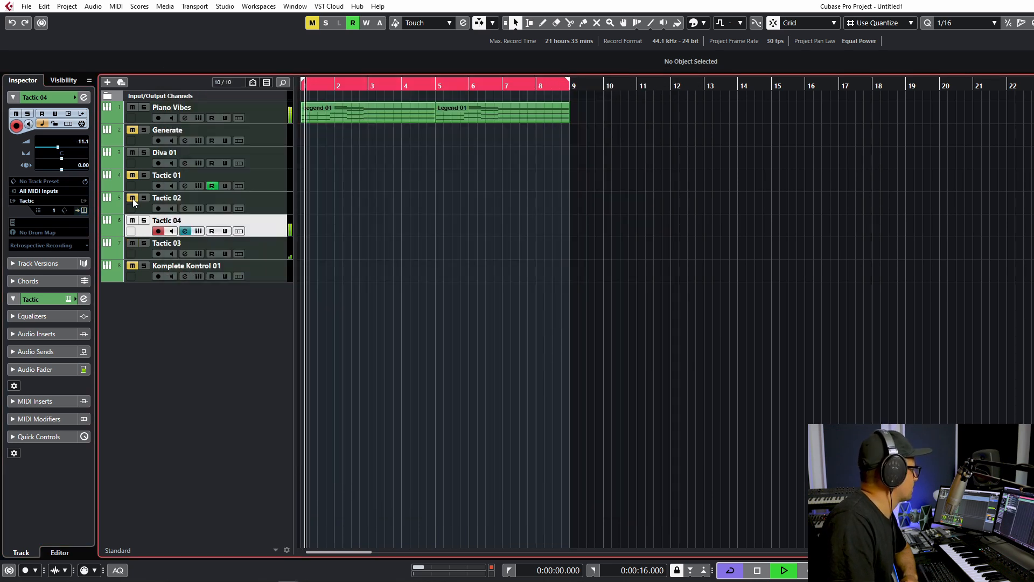
{"action": "left_click", "coordinate": [132, 198]}
{"action": "left_click", "coordinate": [132, 177]}
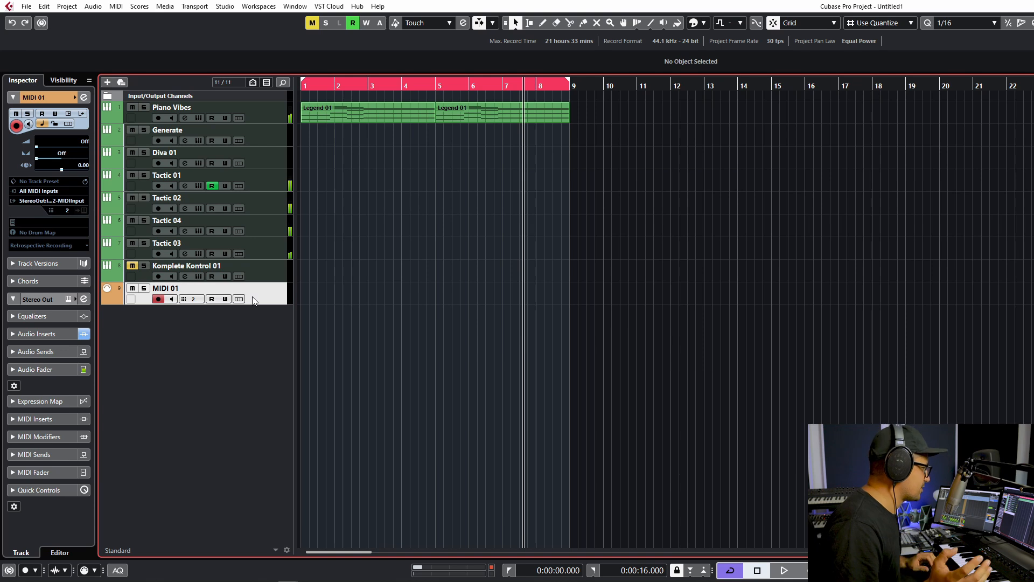
- Play from bar 1, record an eight-bar part on the MIDI 01 track, and select the Diva 01 track
{"action": "left_click", "coordinate": [302, 86]}
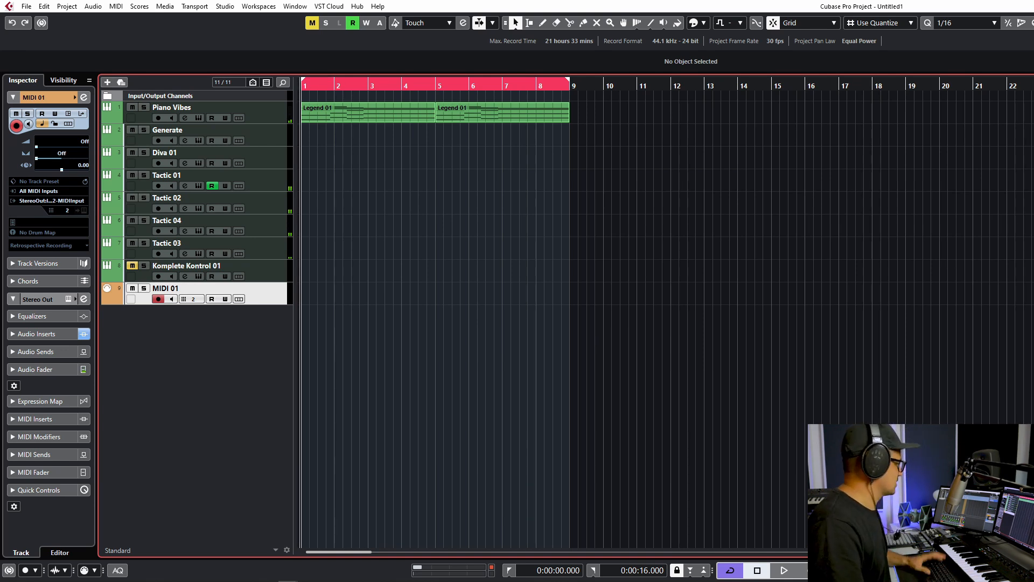
{"action": "key", "text": "space"}
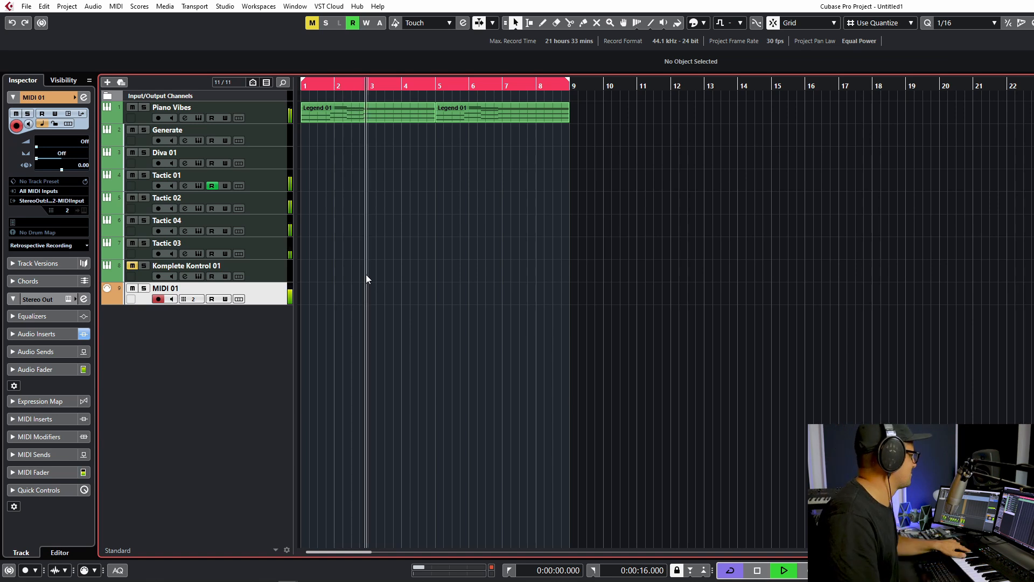
{"action": "left_click", "coordinate": [269, 164]}
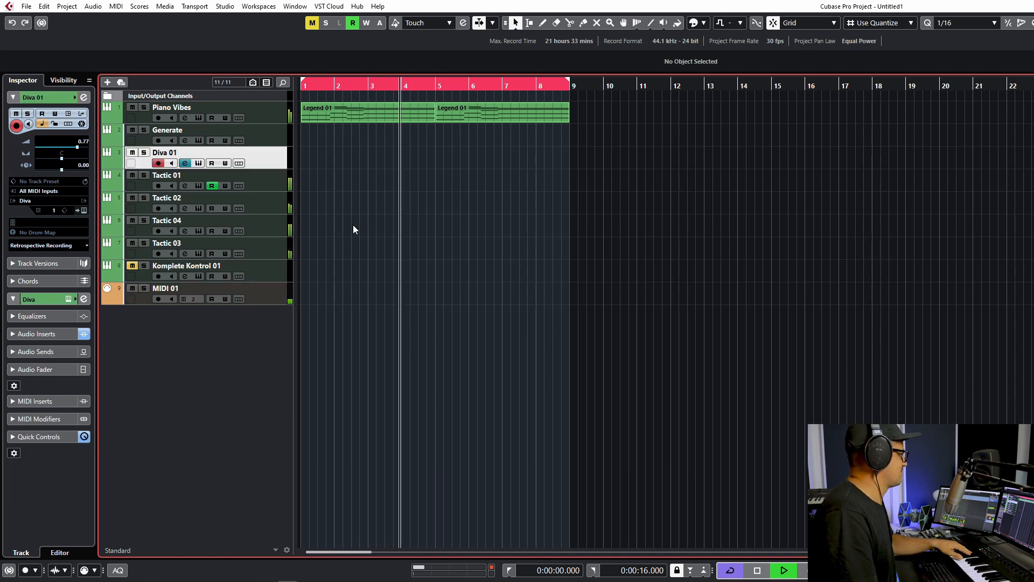
{"action": "left_click", "coordinate": [269, 299]}
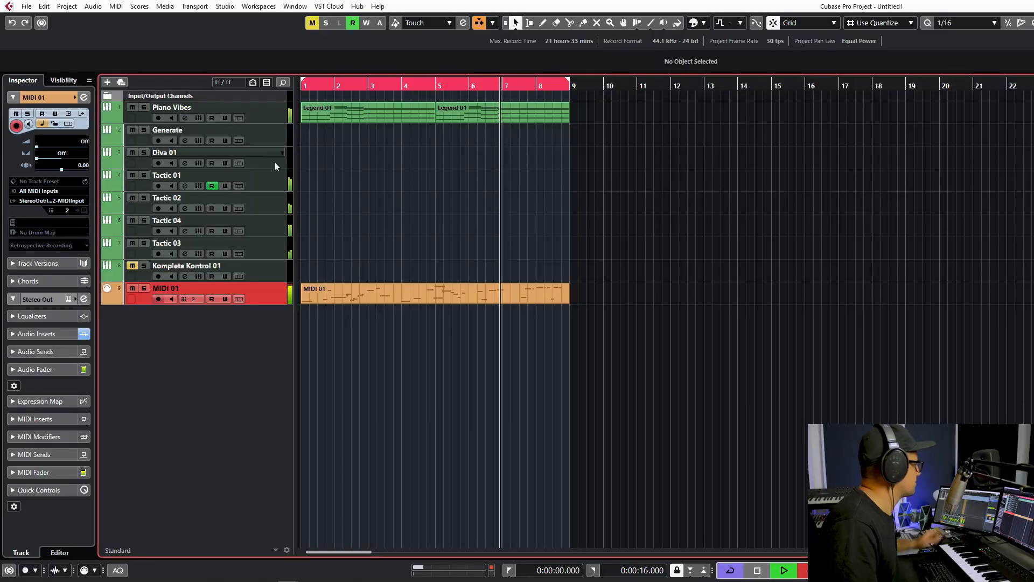
{"action": "left_click", "coordinate": [274, 162]}
{"action": "key", "text": "KP_Multiply"}
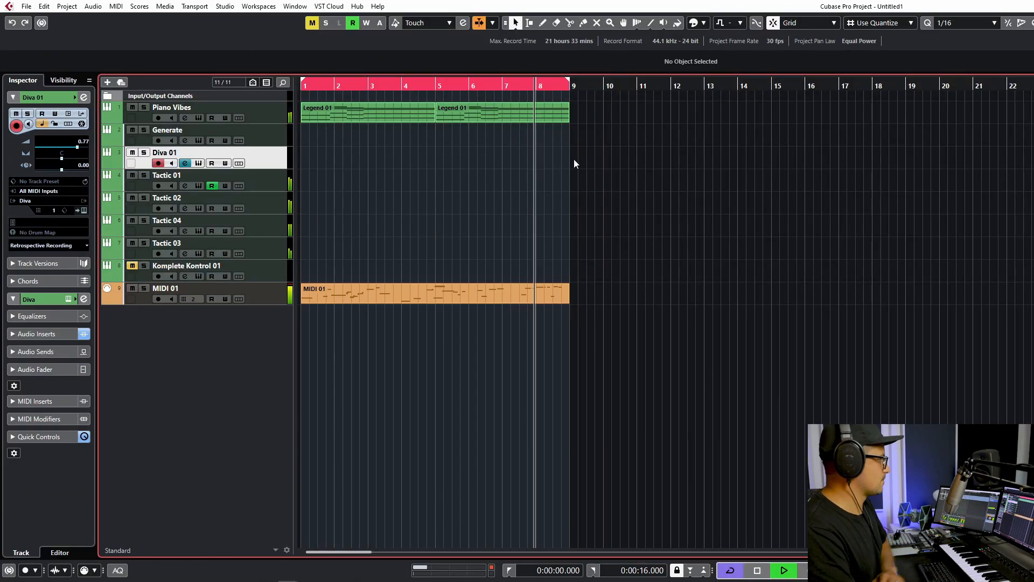